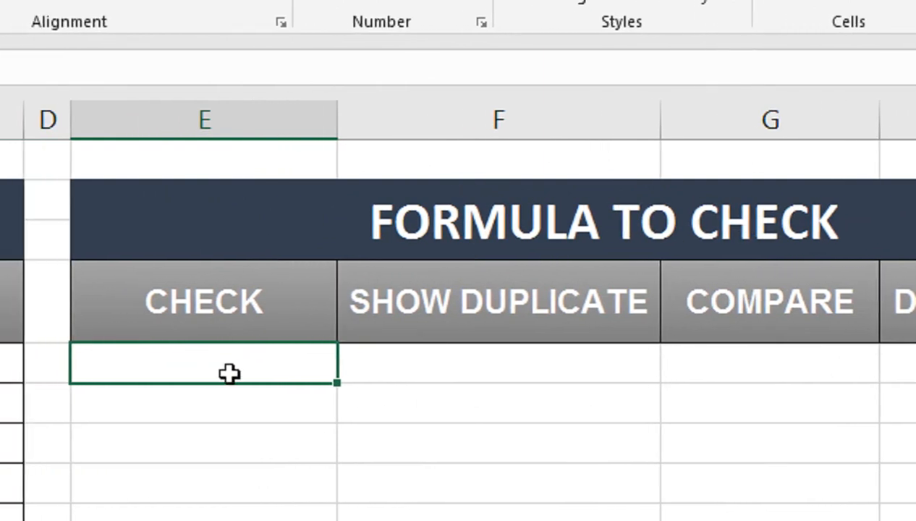
Step: Enter the formula =COUNTIF($B$5:$B$14,C5) in cell E5 under CHECK
text(=countif)
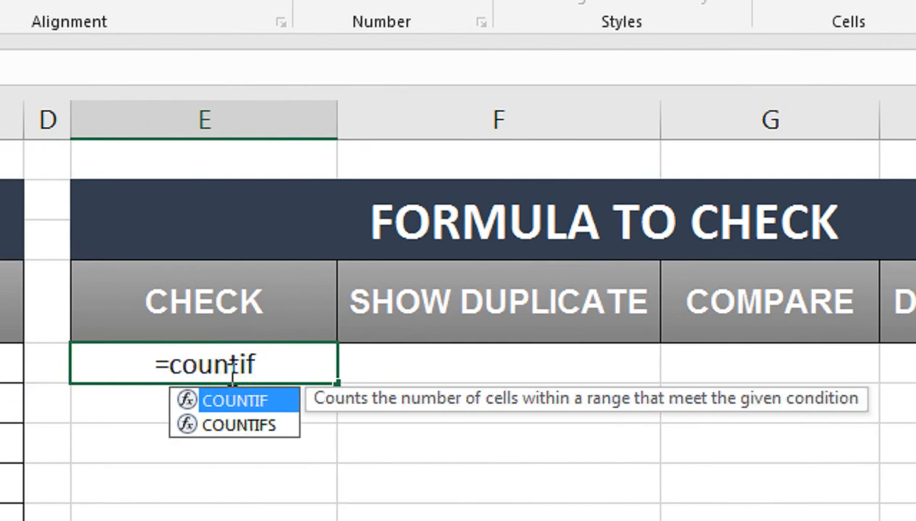
key(Tab)
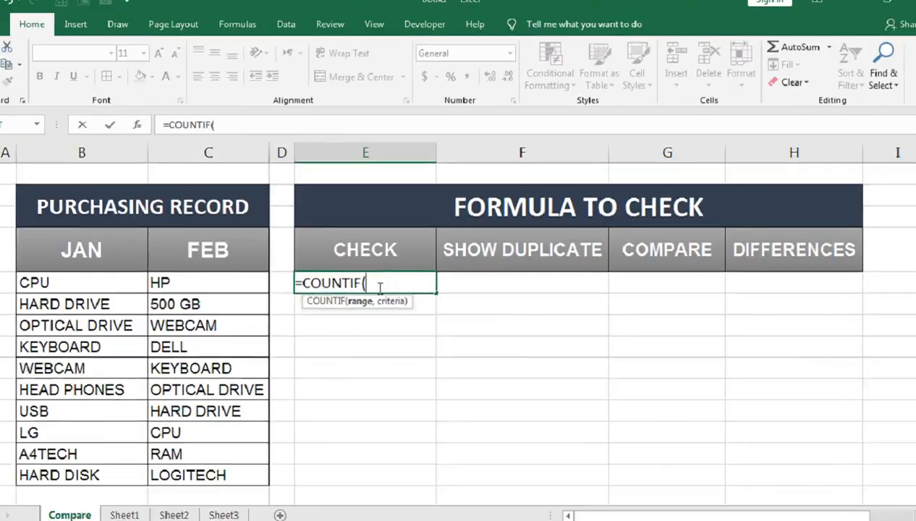
key(Left)
key(Left)
key(Left)
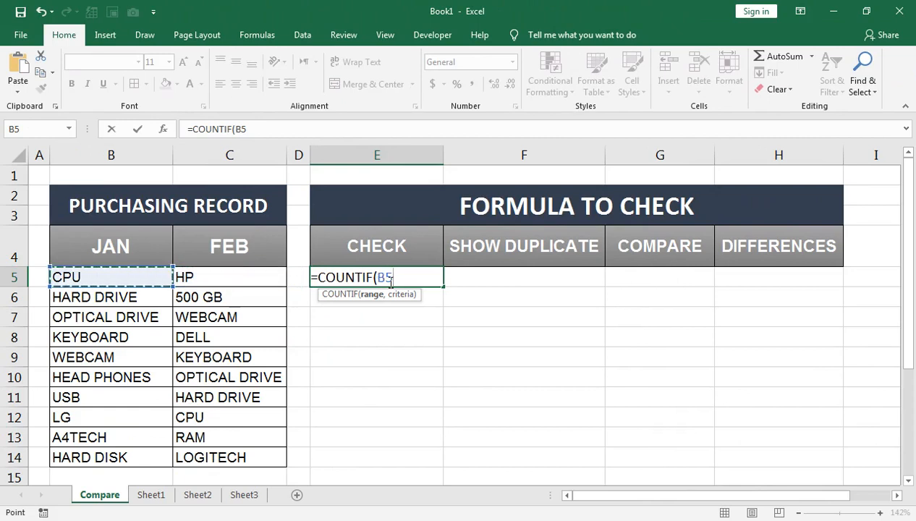
key(ctrl+shift+Down)
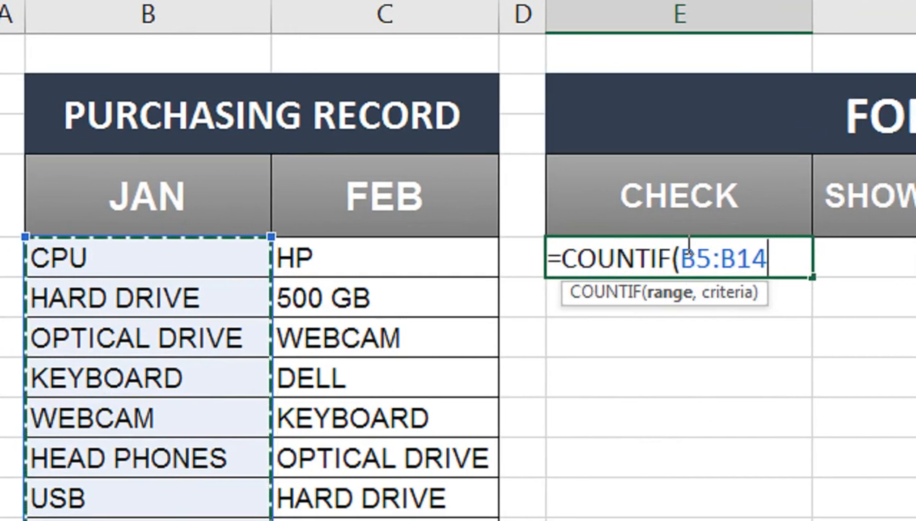
key(F4)
text(,)
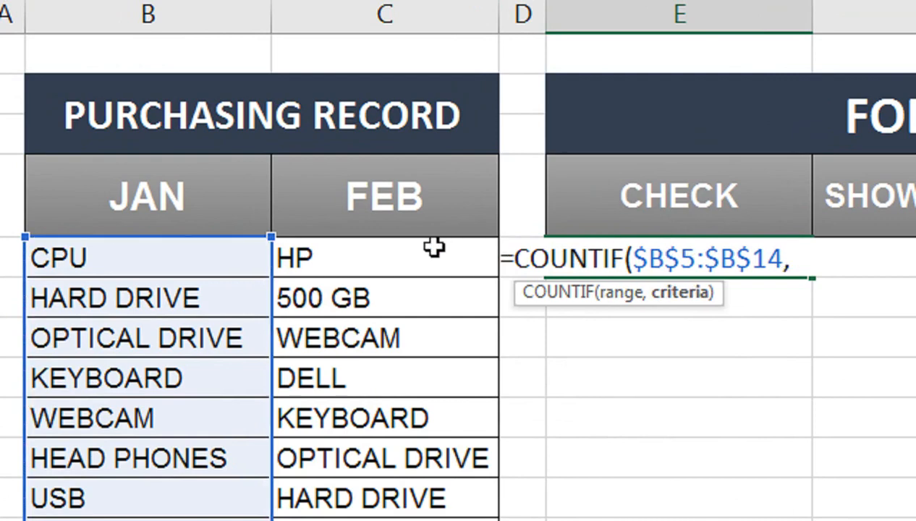
click(434, 247)
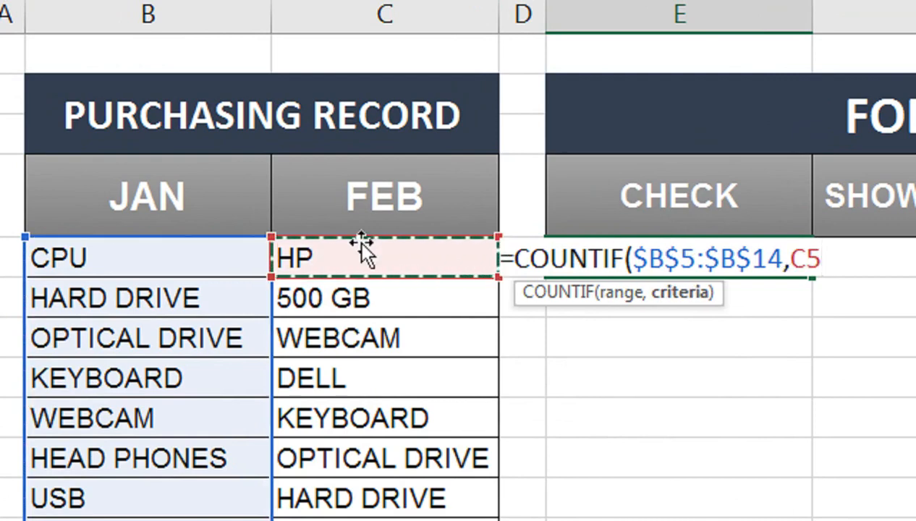
text())
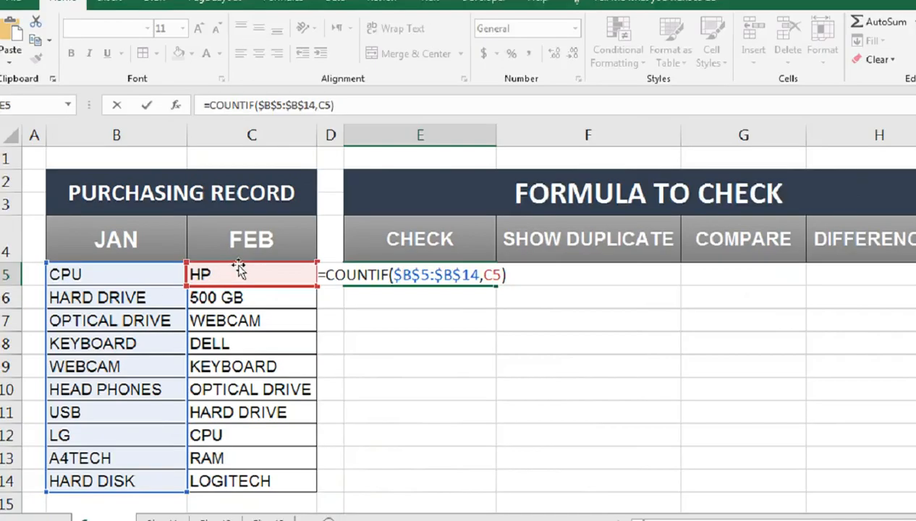
key(Return)
Step: Copy the COUNTIF formula from E5 down the CHECK column through E14
click(673, 257)
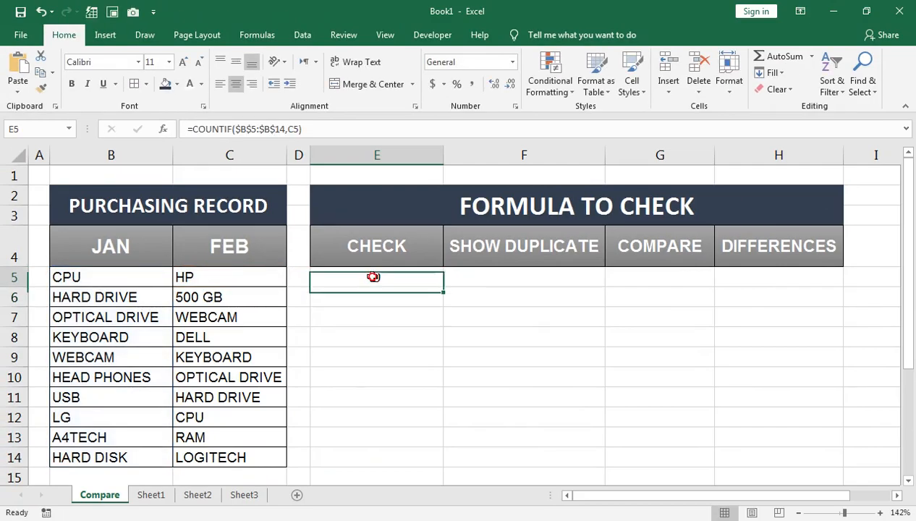
click(108, 279)
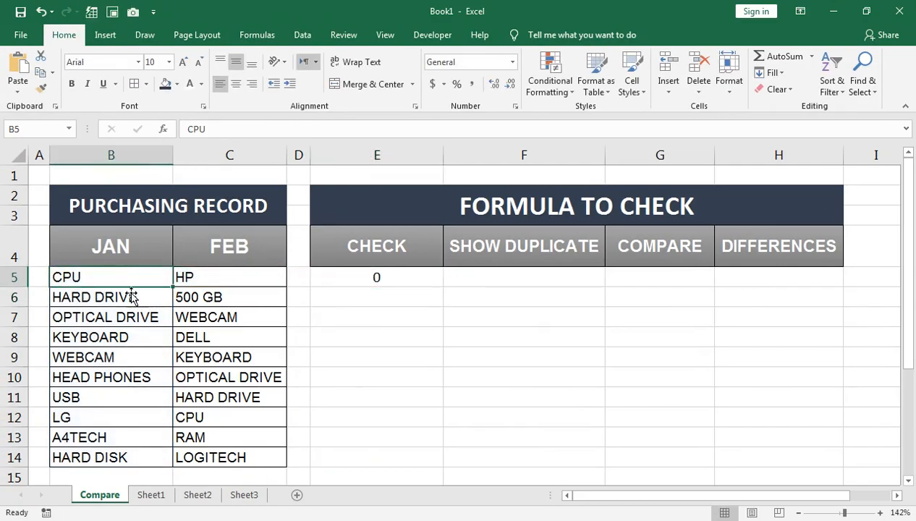
click(434, 284)
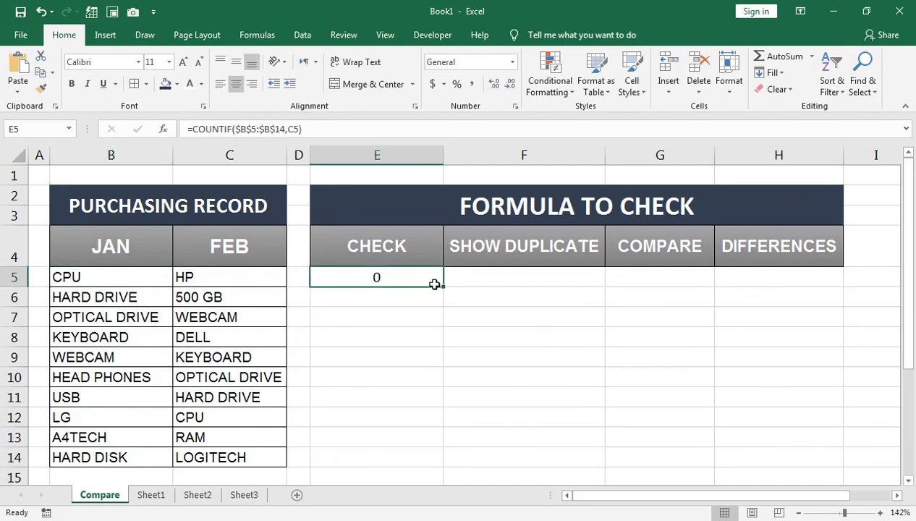
drag(444, 284, 435, 463)
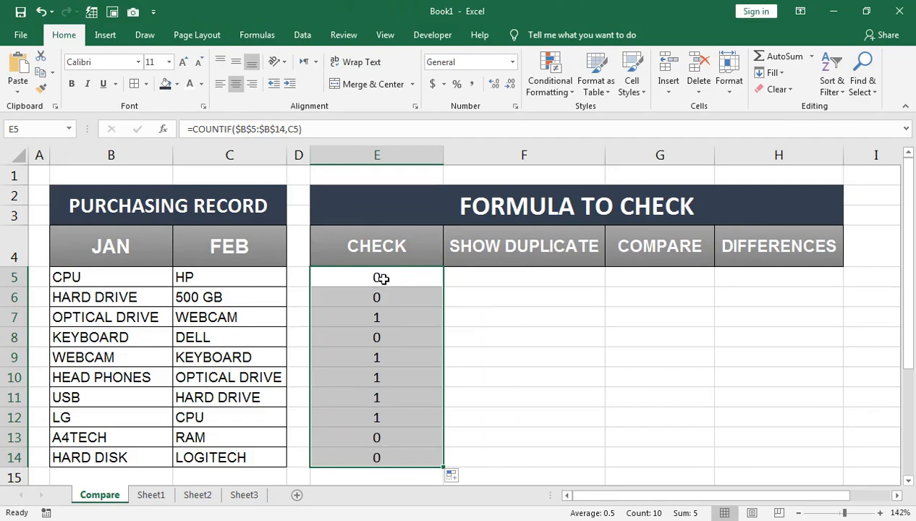
click(382, 279)
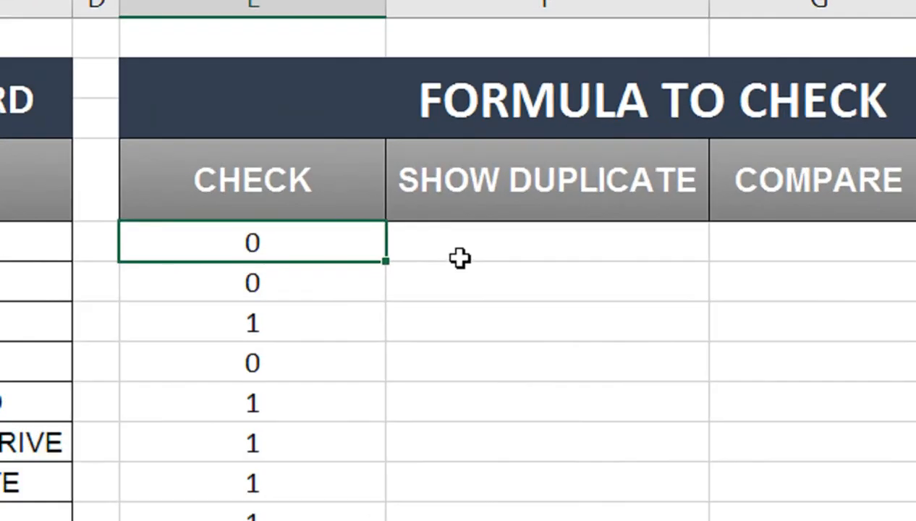
Step: Begin a nested formula in cell F5 under SHOW DUPLICATE with =IF(ISERROR(MATCH(
click(464, 247)
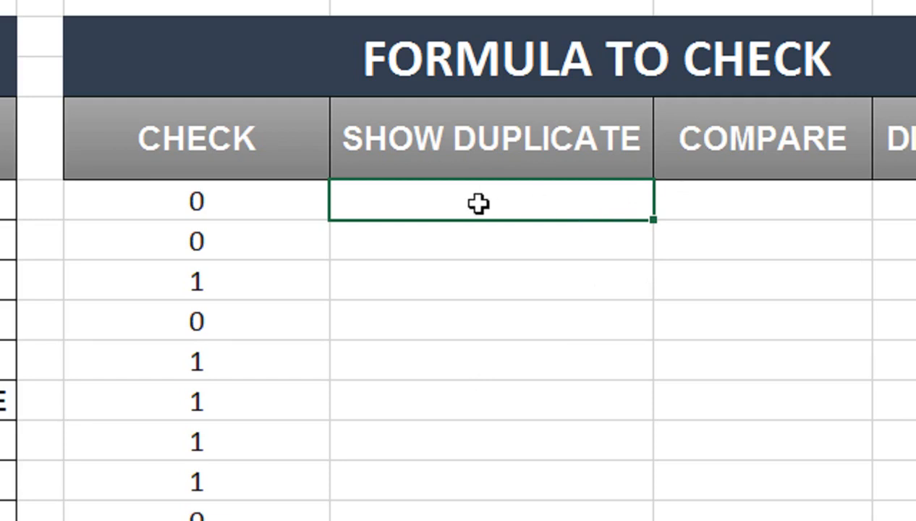
text(=if)
key(Tab)
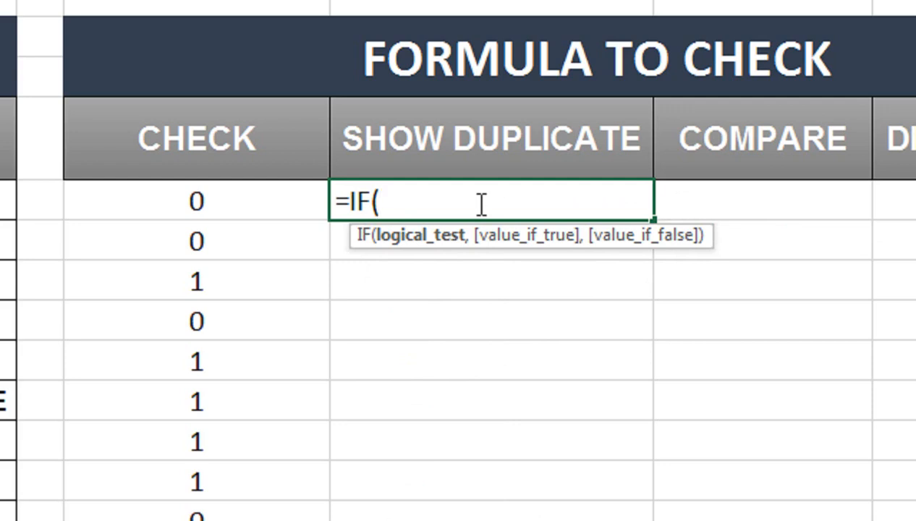
text(IS)
key(Down)
key(Down)
key(Tab)
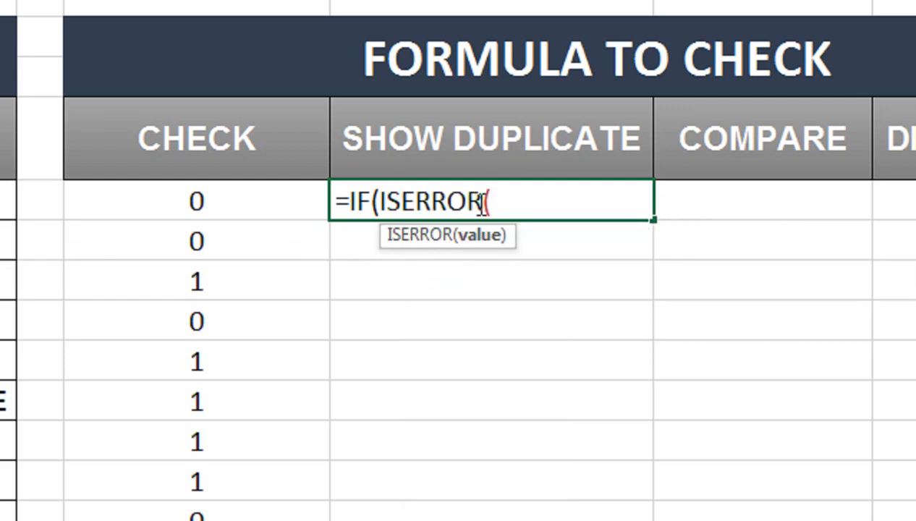
text(MAT)
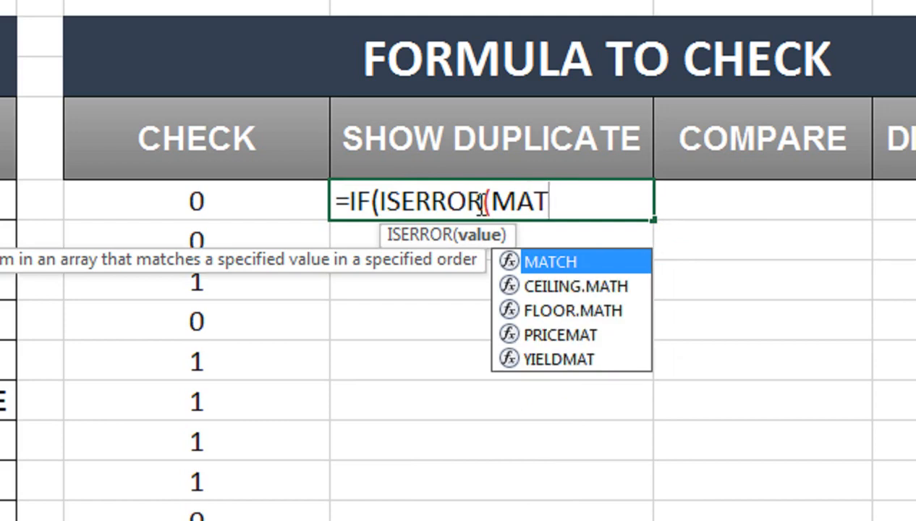
key(Tab)
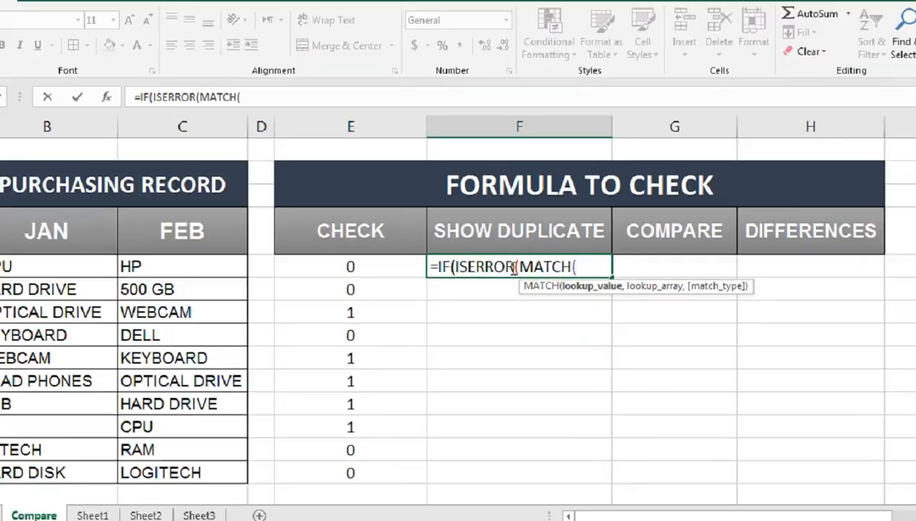
Step: Complete the MATCH function with lookup value B5, absolute lookup array $C$5:$C$14 and match type 0 for exact match
key(Left)
key(Left)
key(Left)
key(Left)
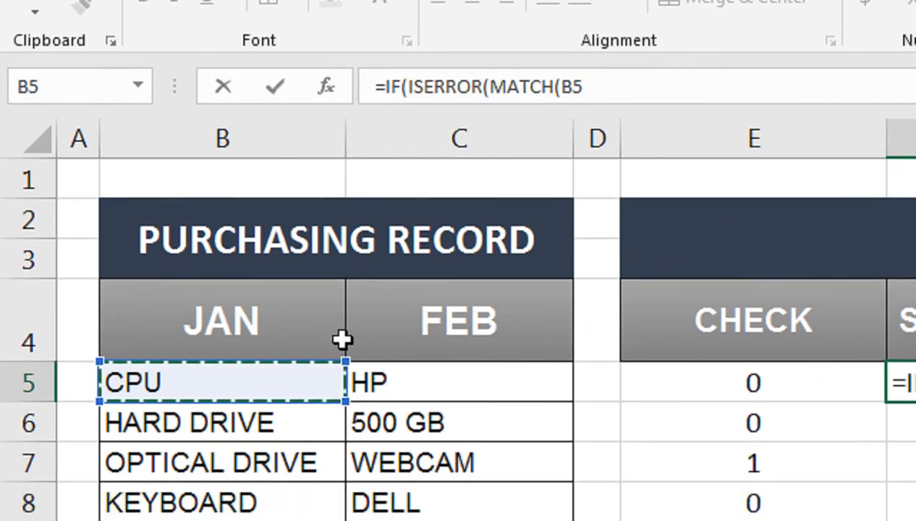
text(,)
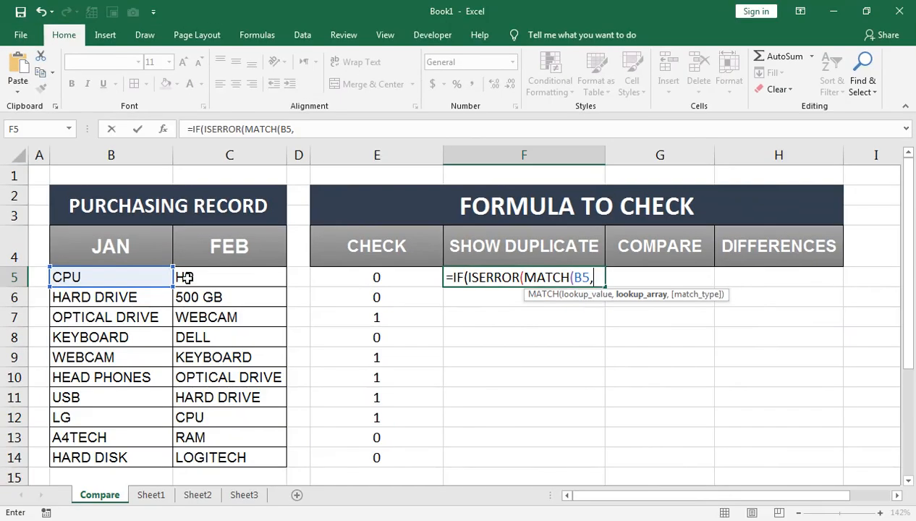
drag(382, 399, 402, 520)
drag(203, 468, 206, 459)
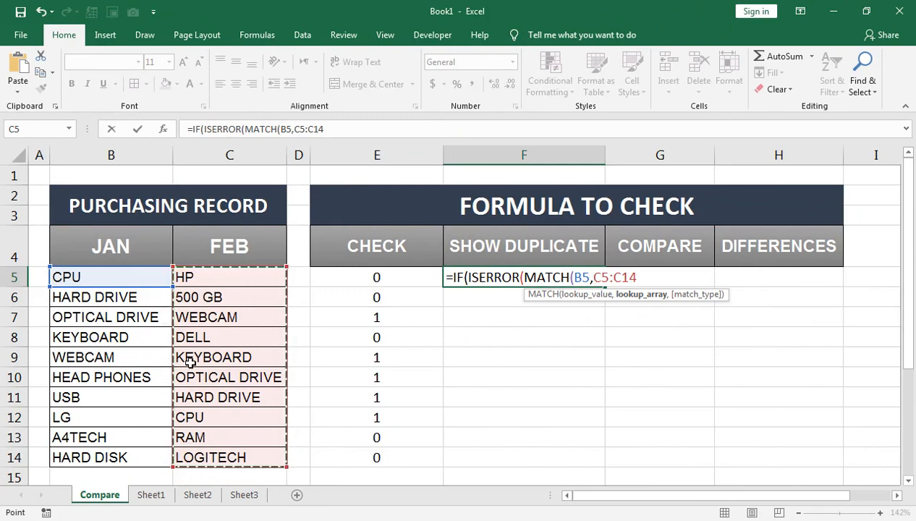
key(F4)
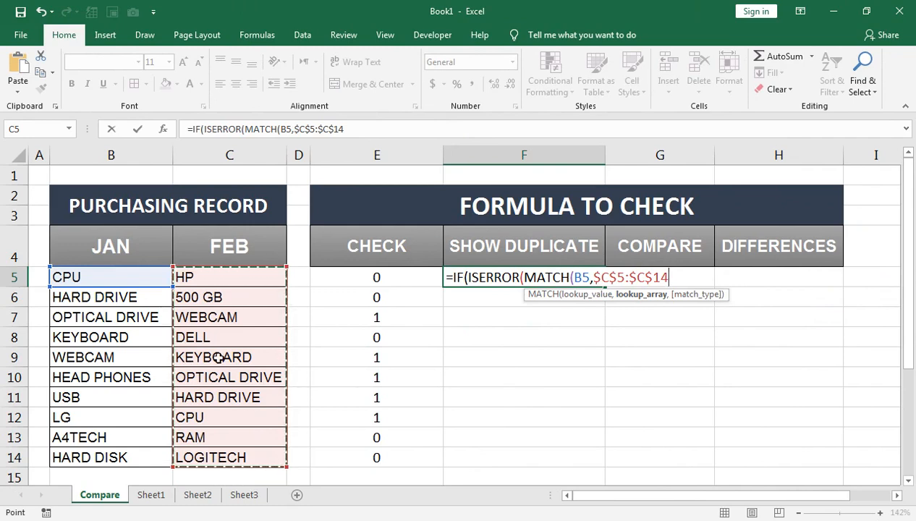
text(,)
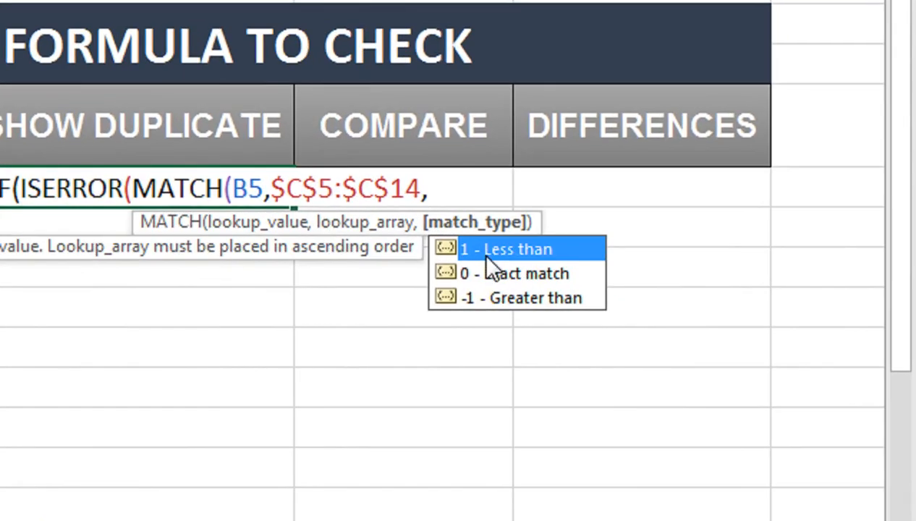
click(498, 275)
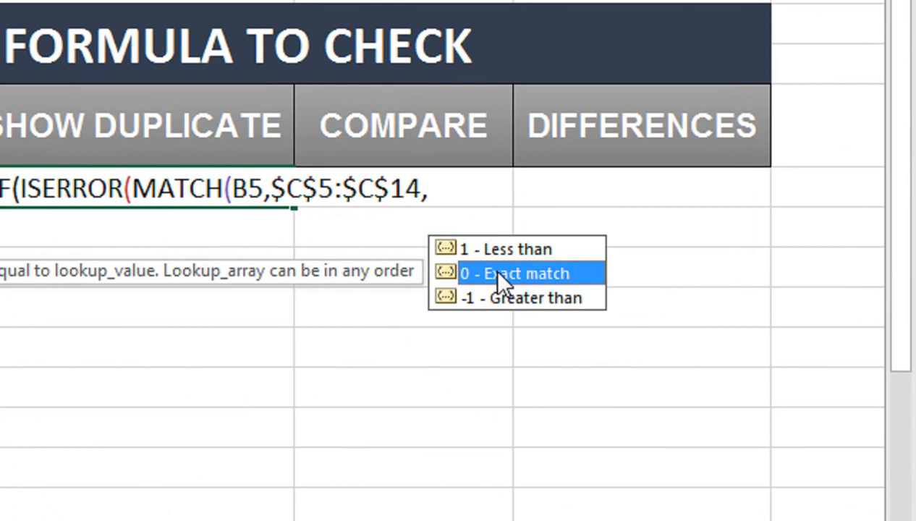
double_click(498, 273)
text())
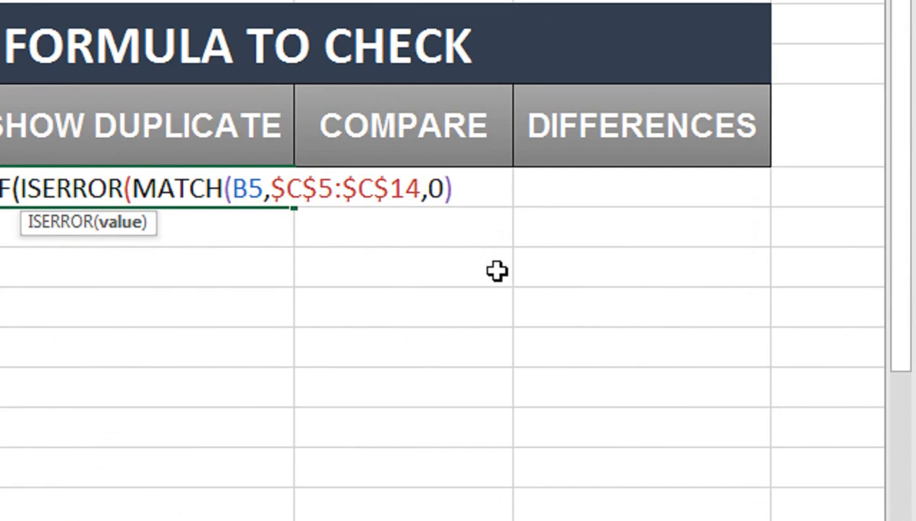
Step: Finish the F5 formula by closing ISERROR, returning "" if true and B5 if false
text())
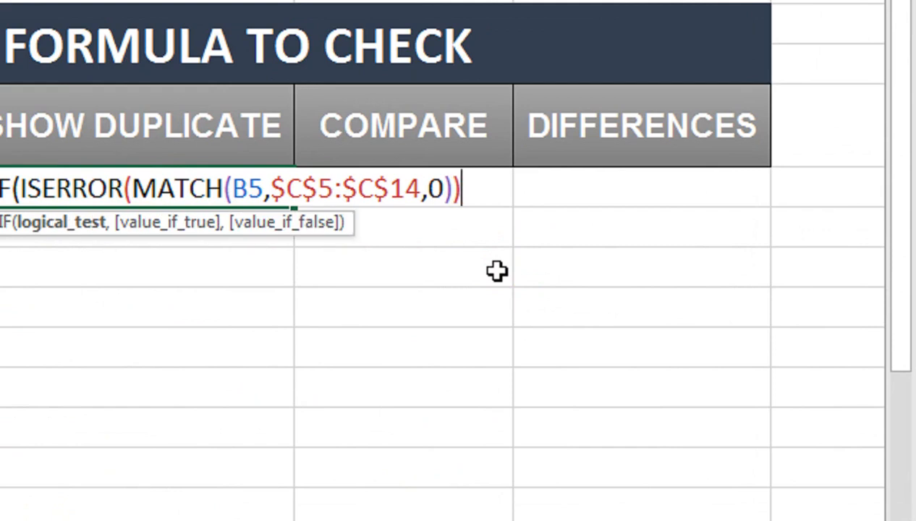
text(,"")
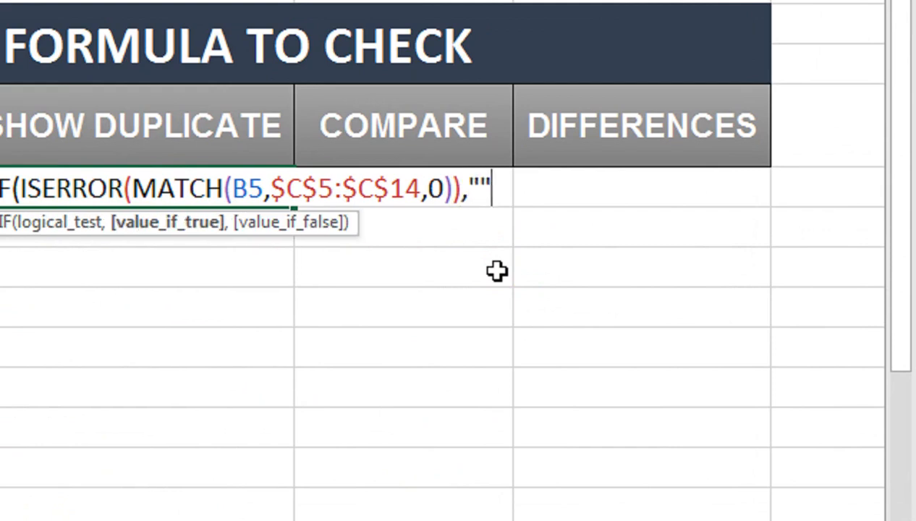
text(,)
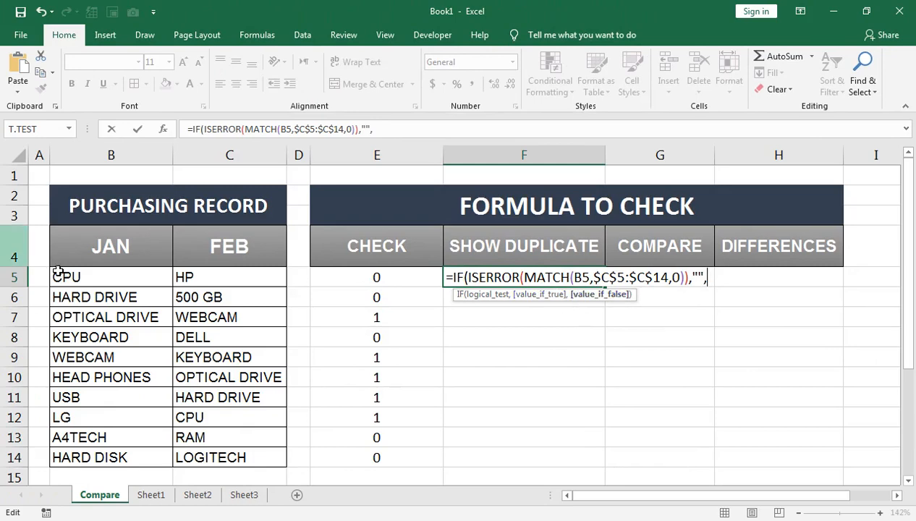
click(86, 269)
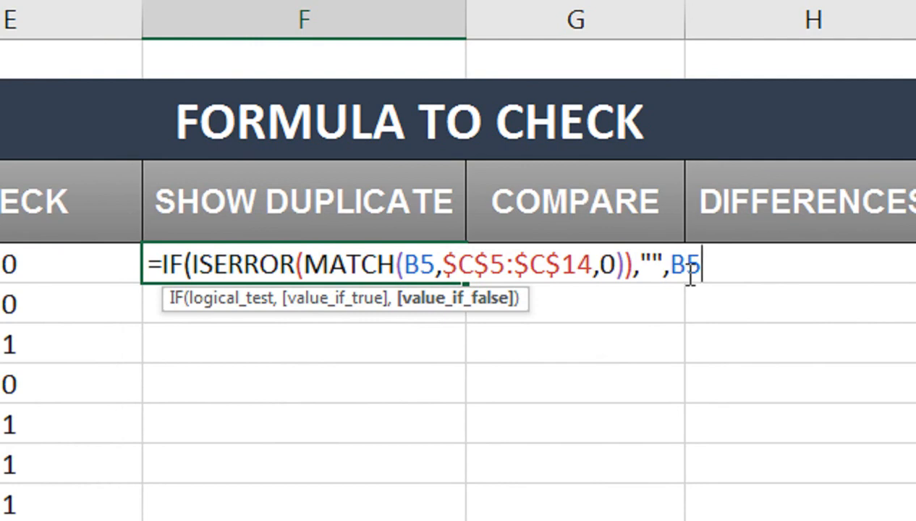
text())
key(Return)
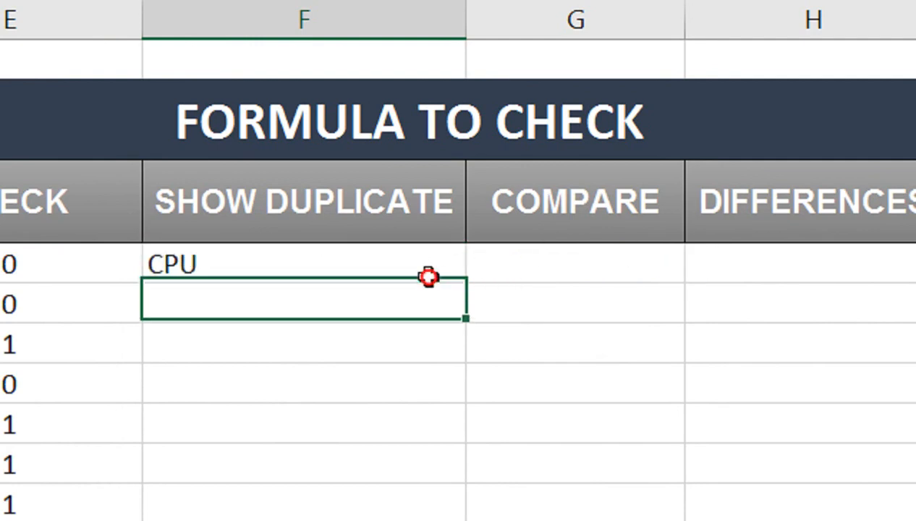
Step: Copy the F5 formula down the SHOW DUPLICATE column through F14
click(434, 276)
drag(466, 282, 474, 399)
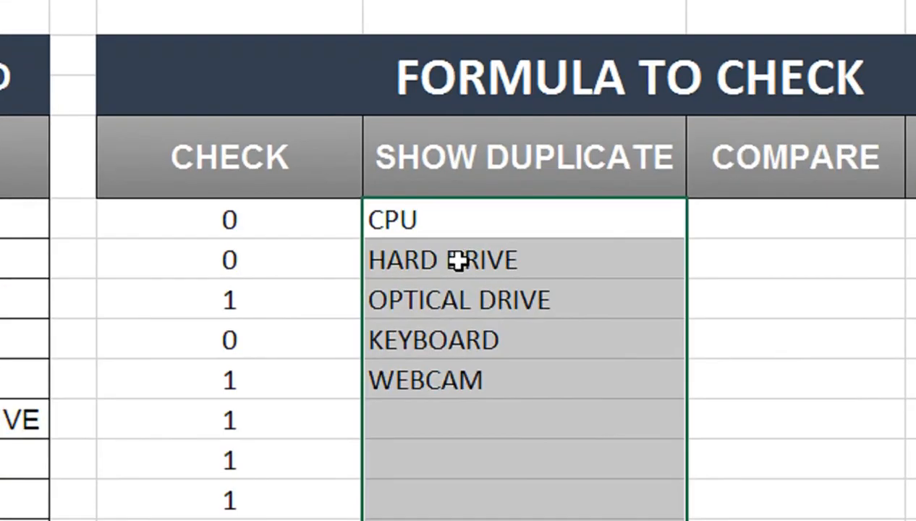
click(447, 310)
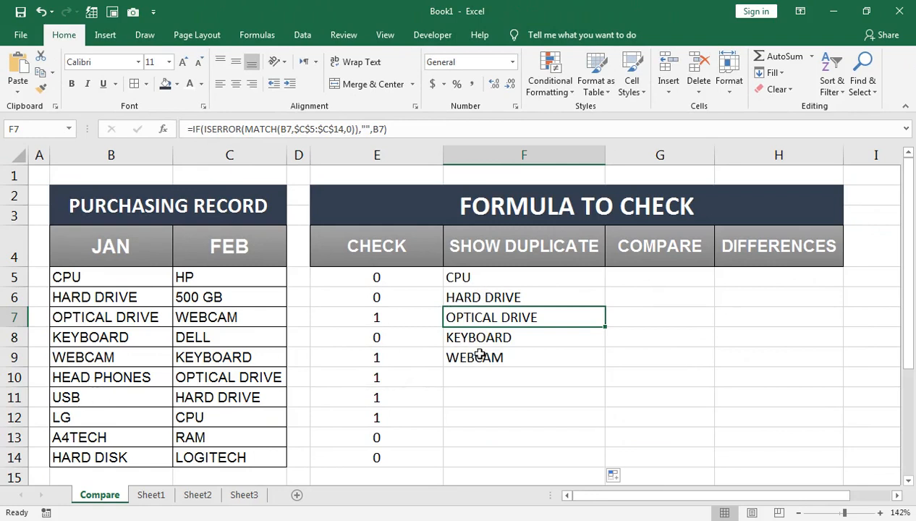
Step: Highlight duplicate values in the JAN and FEB lists (B5:C14) with Light Red Fill with Dark Red Text using conditional formatting
drag(88, 275, 189, 455)
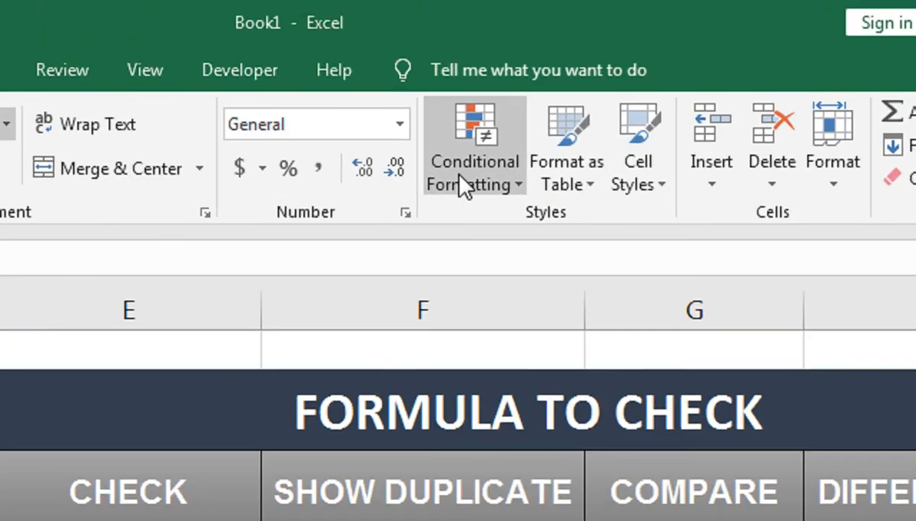
click(540, 85)
mouse_move(473, 250)
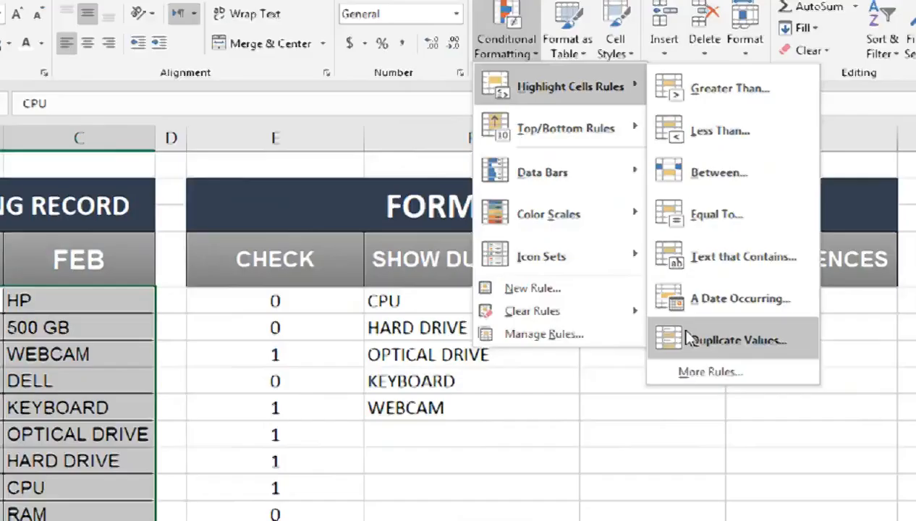
click(692, 405)
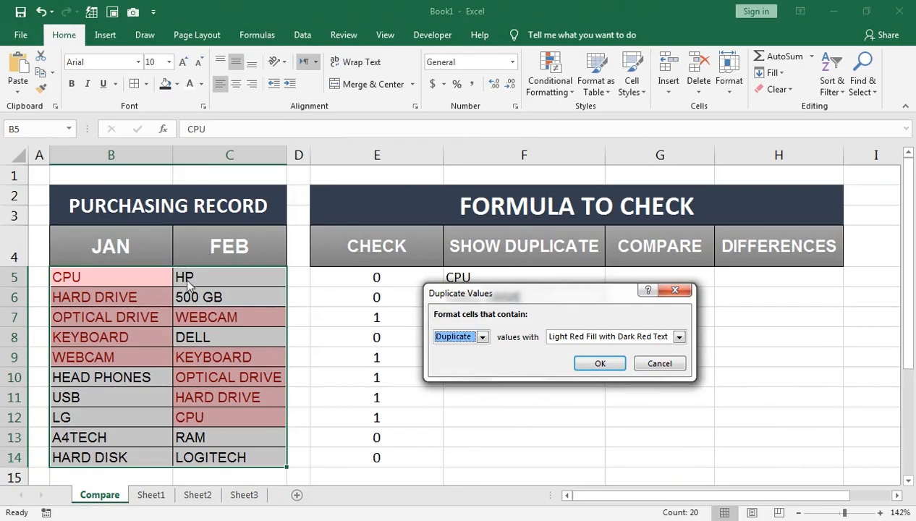
click(679, 337)
click(663, 359)
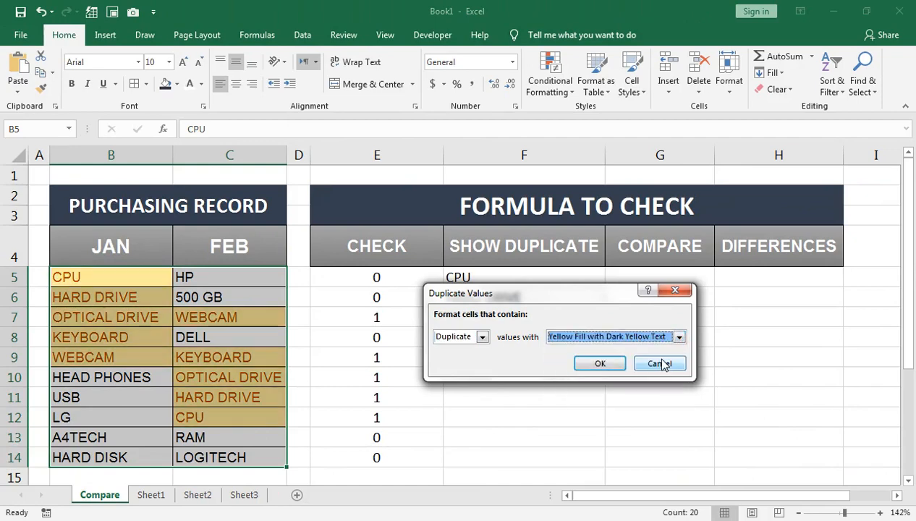
click(623, 336)
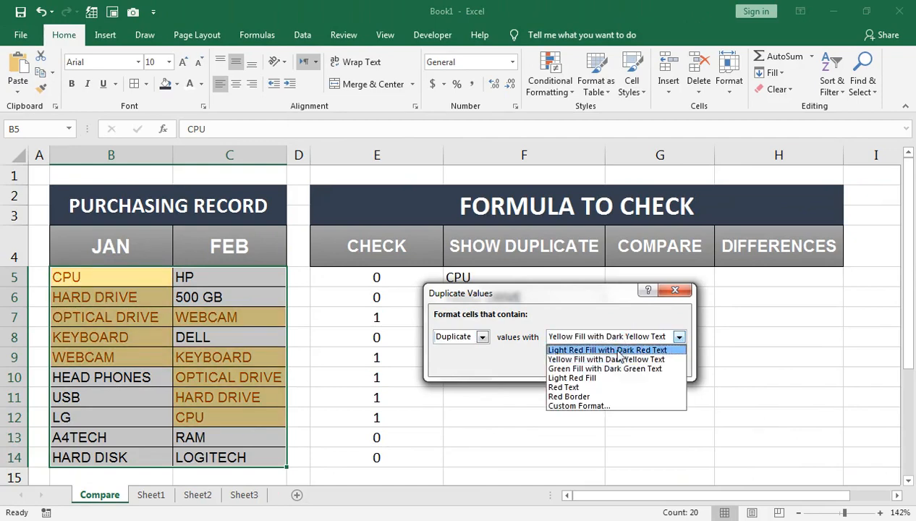
click(600, 350)
click(600, 364)
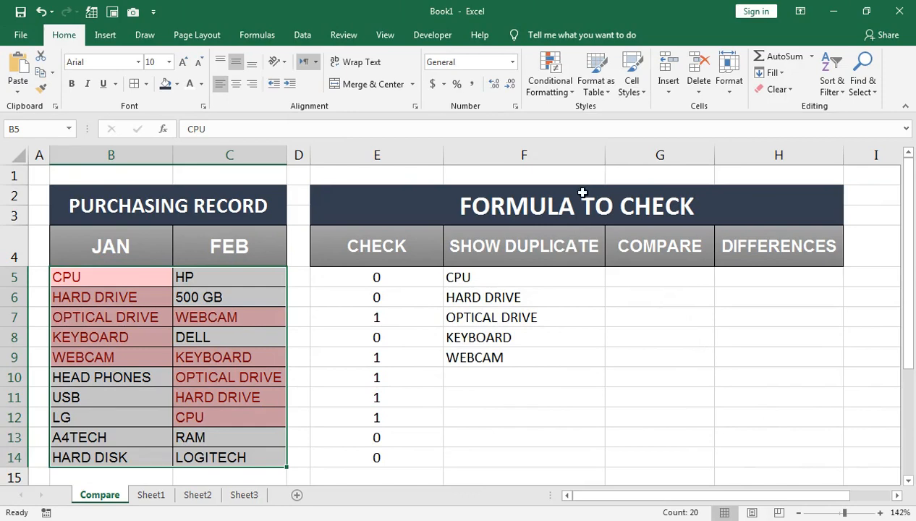
Step: Add a second conditional formatting rule to B5:C14 that marks unique values with Yellow Fill with Dark Yellow Text
click(550, 81)
mouse_move(588, 128)
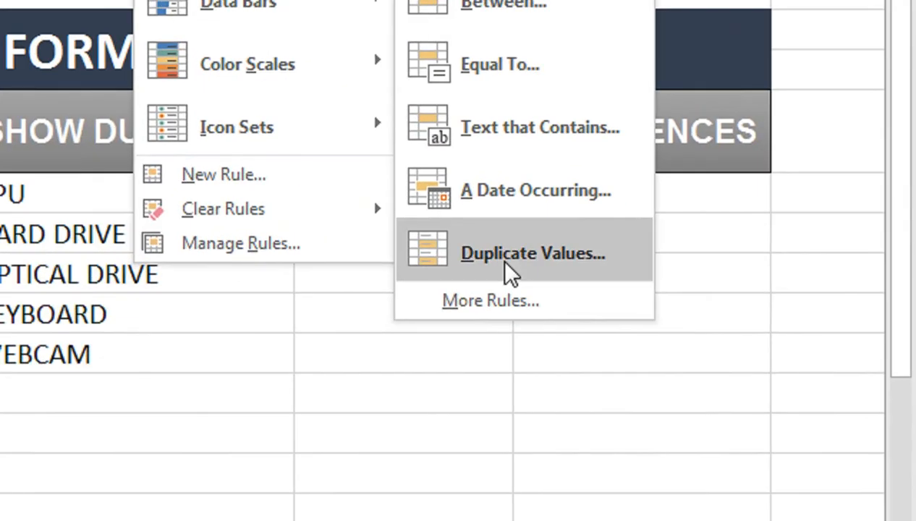
click(505, 262)
click(425, 273)
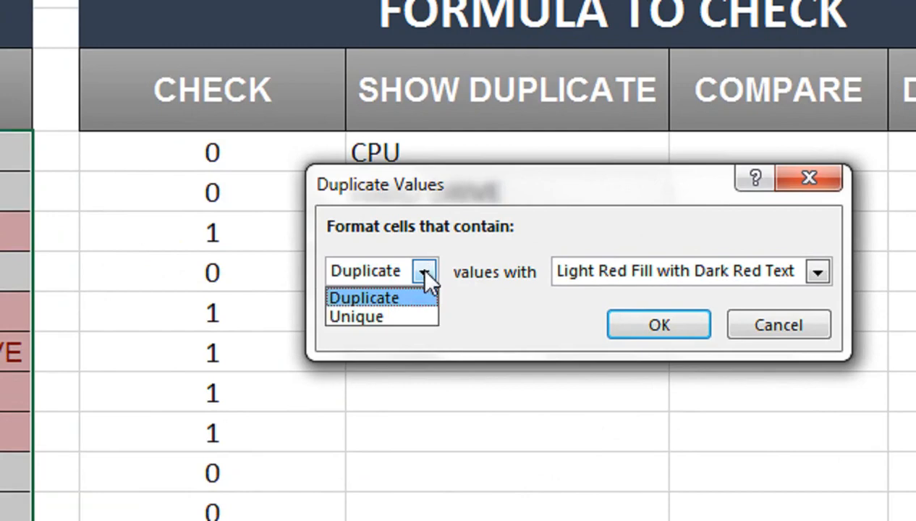
click(405, 316)
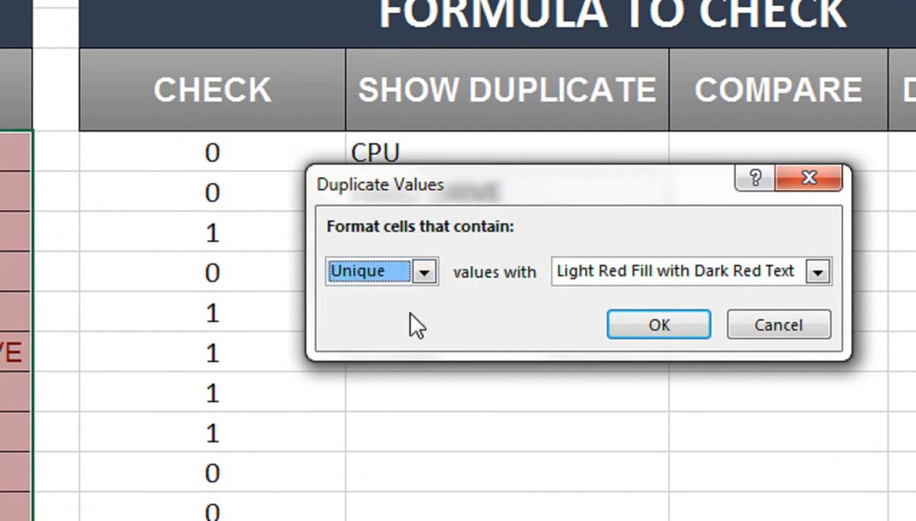
click(734, 267)
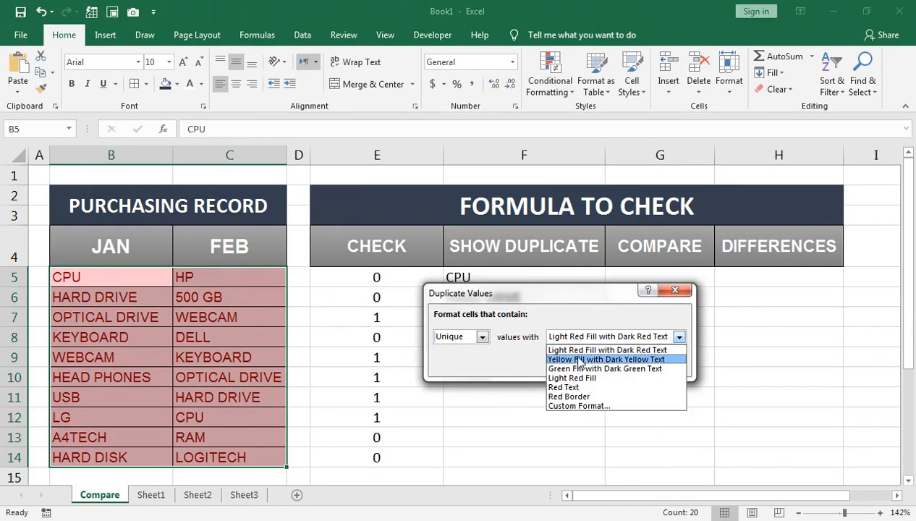
click(580, 359)
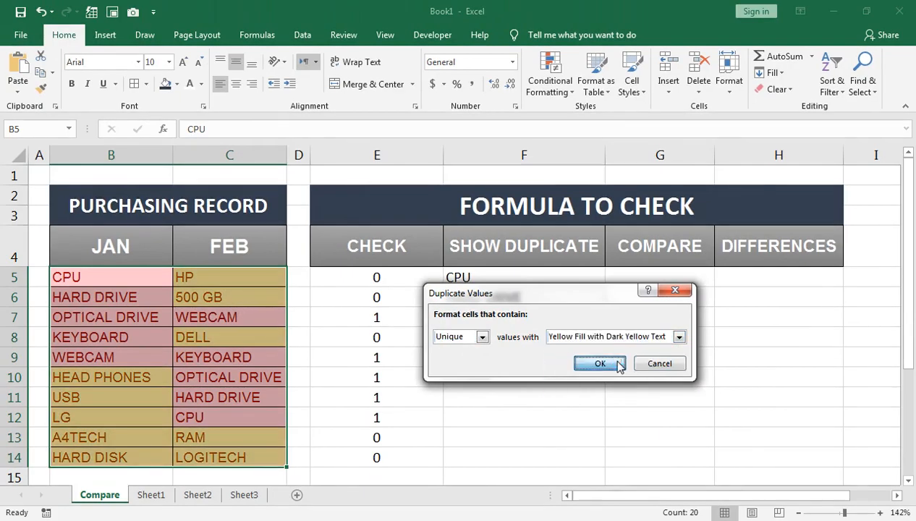
click(599, 364)
click(181, 338)
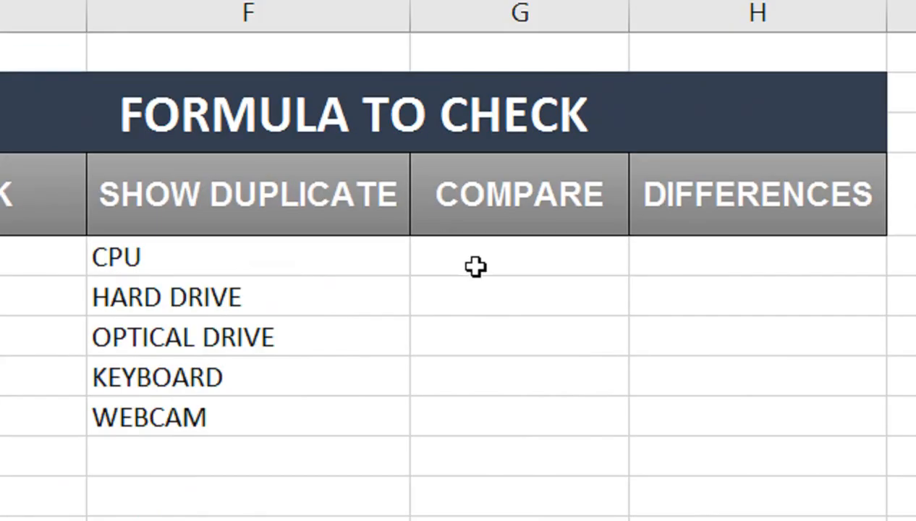
Step: Begin a VLOOKUP formula in G5 under COMPARE with lookup value B5 and absolute table array $C$5:$C$14
click(637, 283)
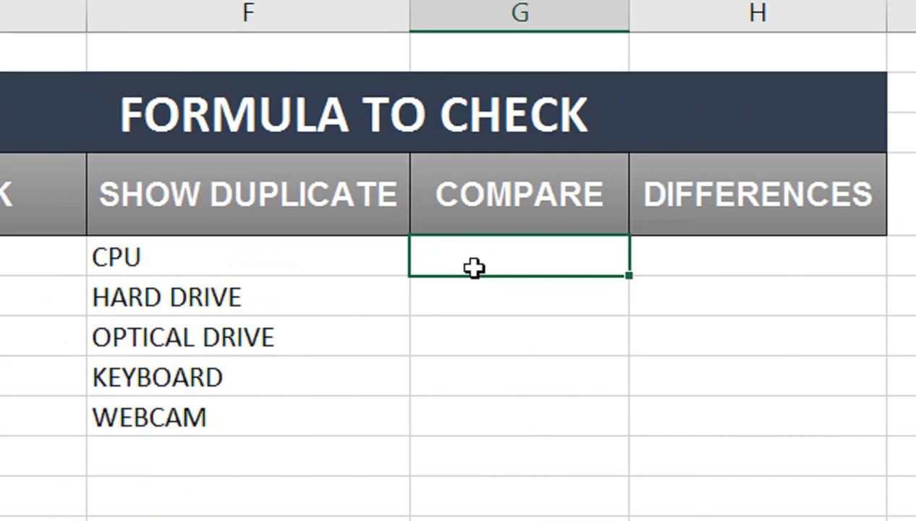
text(=VLOOKUP()
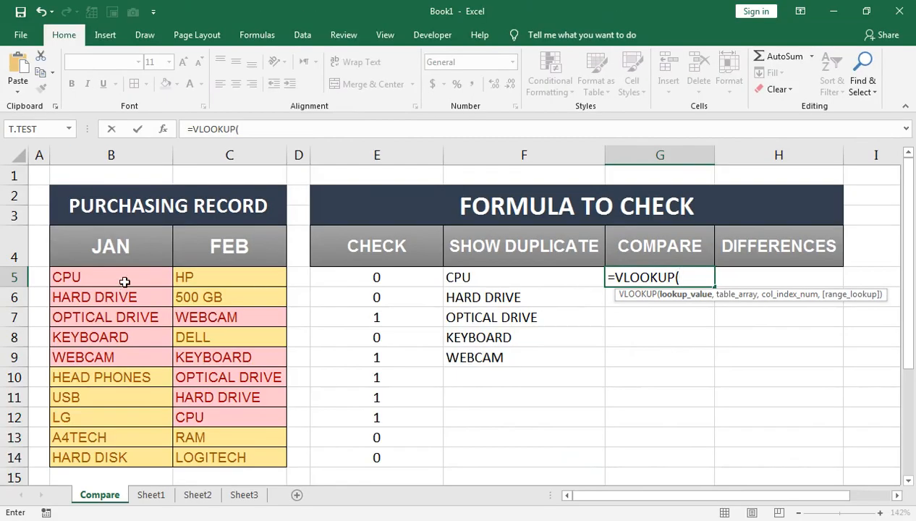
click(125, 281)
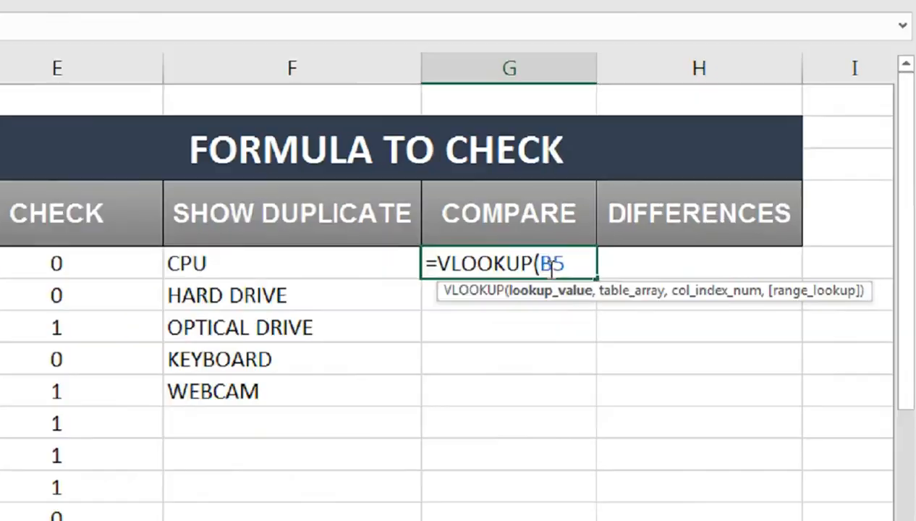
text(,)
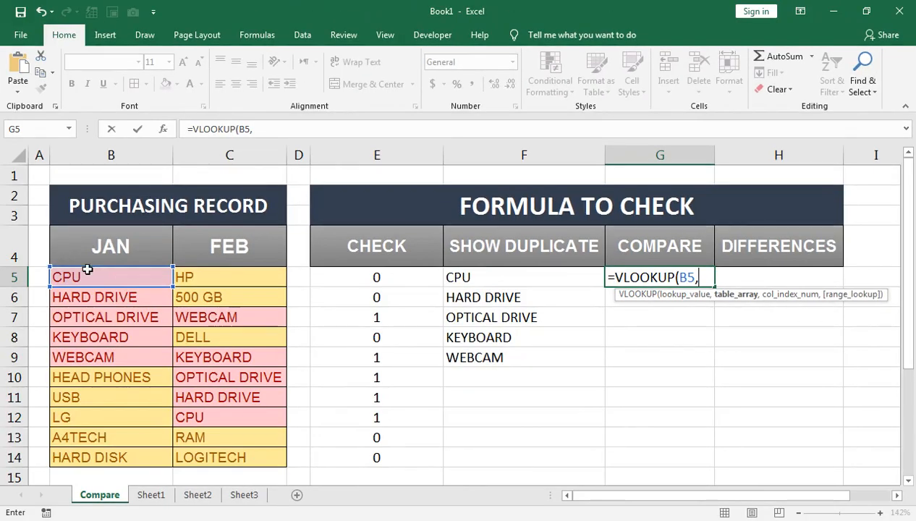
drag(229, 276, 229, 458)
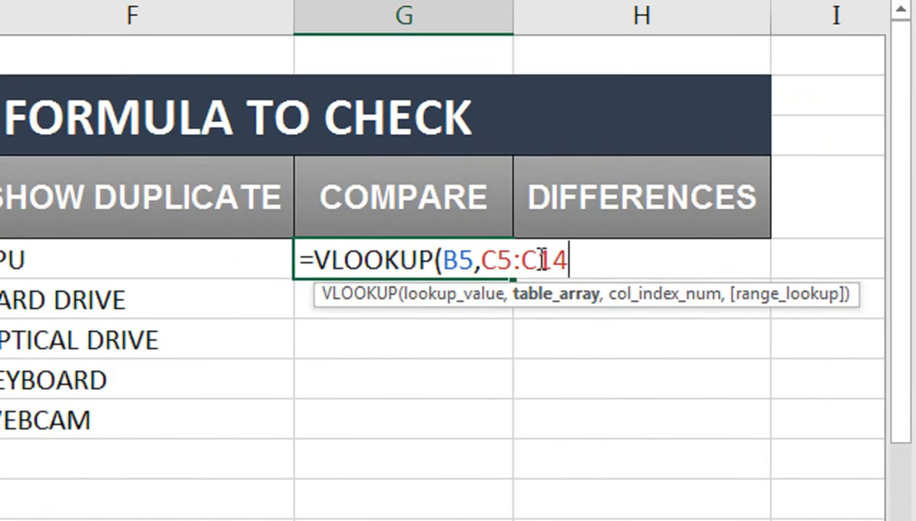
key(F4)
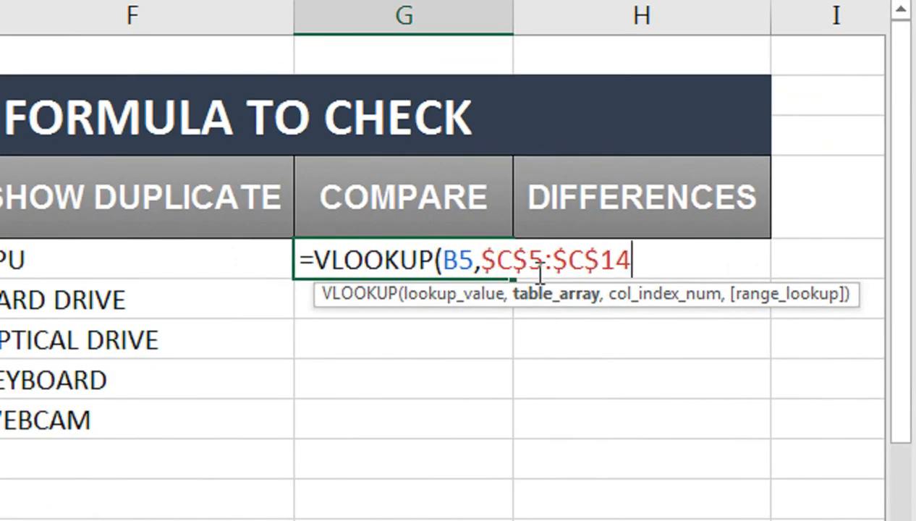
text(,)
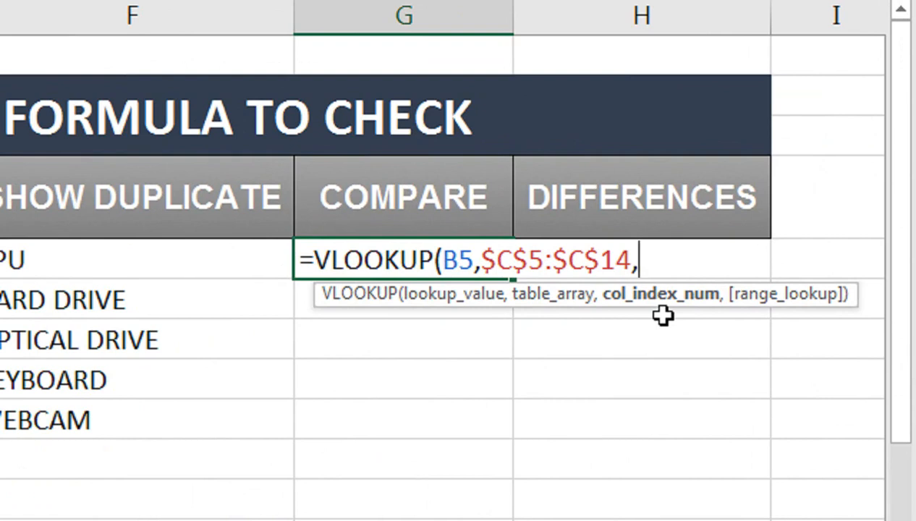
Step: Finish the G5 VLOOKUP formula with column index 1 and FALSE for an exact match
text(1)
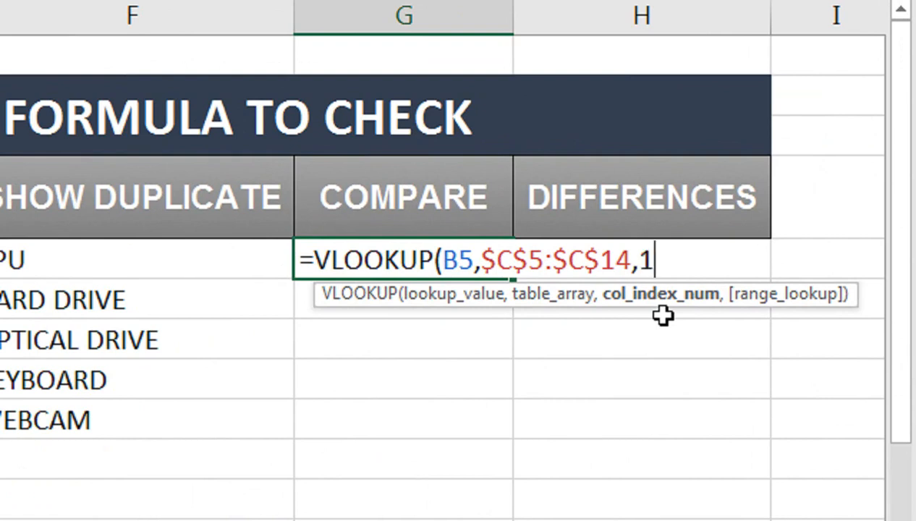
text(,)
key(Down)
key(Tab)
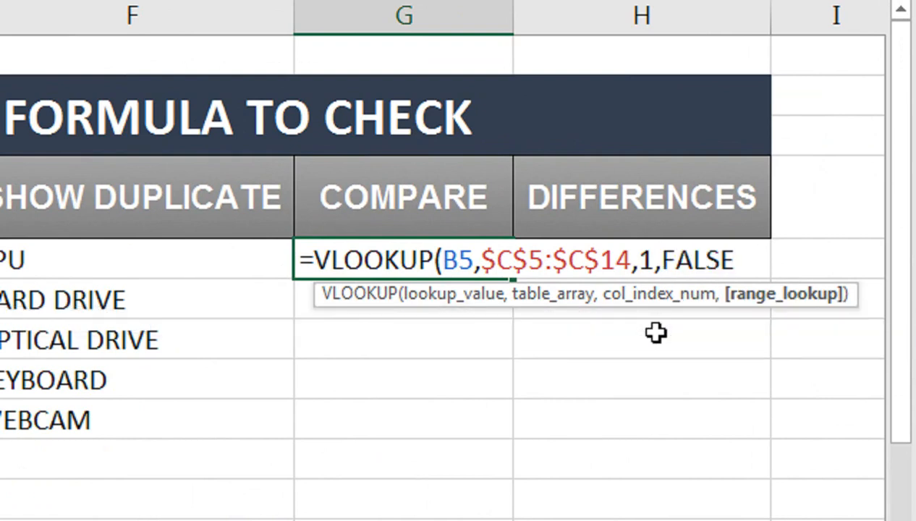
text())
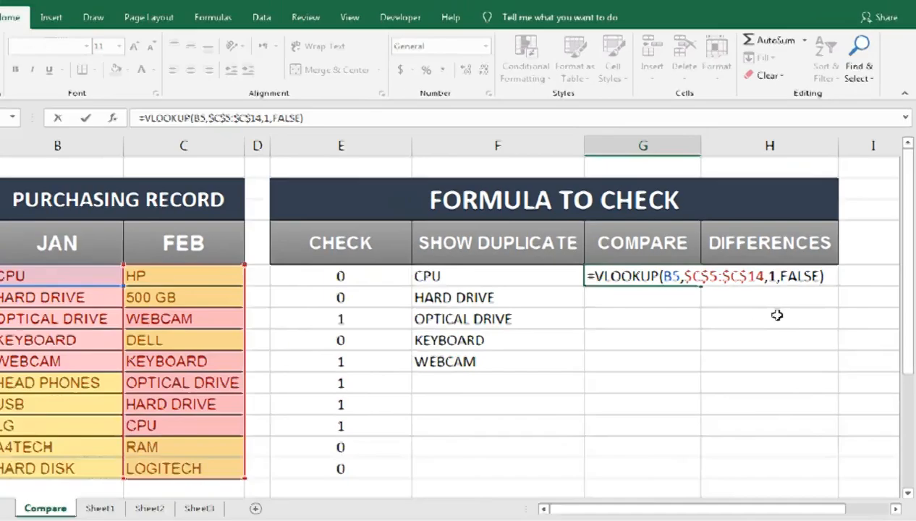
key(ctrl+Return)
key(Return)
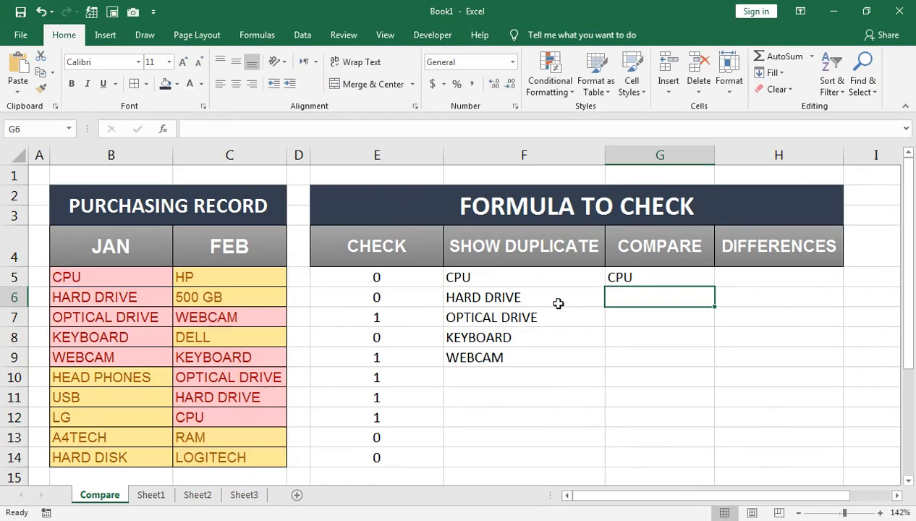
Step: Copy the VLOOKUP formula from G5 down the COMPARE column through G14
click(631, 277)
drag(715, 288, 699, 461)
click(665, 378)
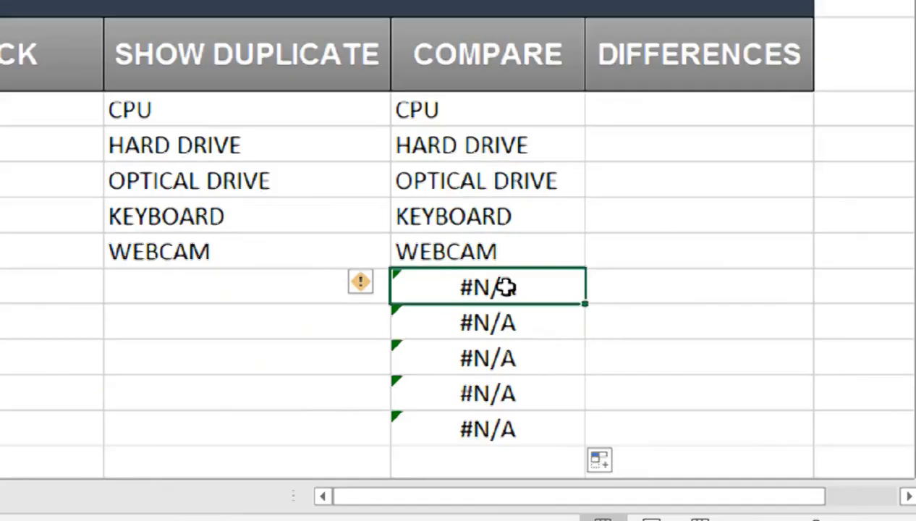
Step: Wrap the VLOOKUP in G5 in IFERROR, returning "" when the lookup gives an error
double_click(645, 274)
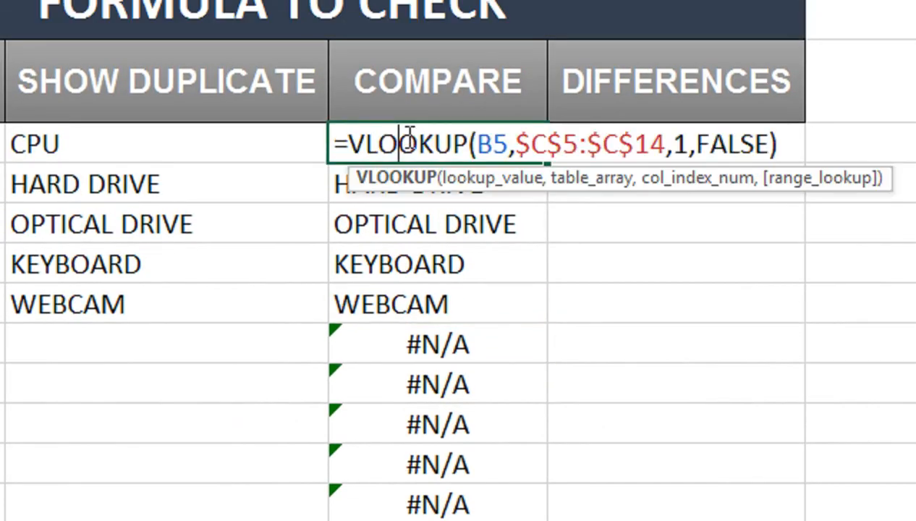
click(353, 148)
text(IFERROR()
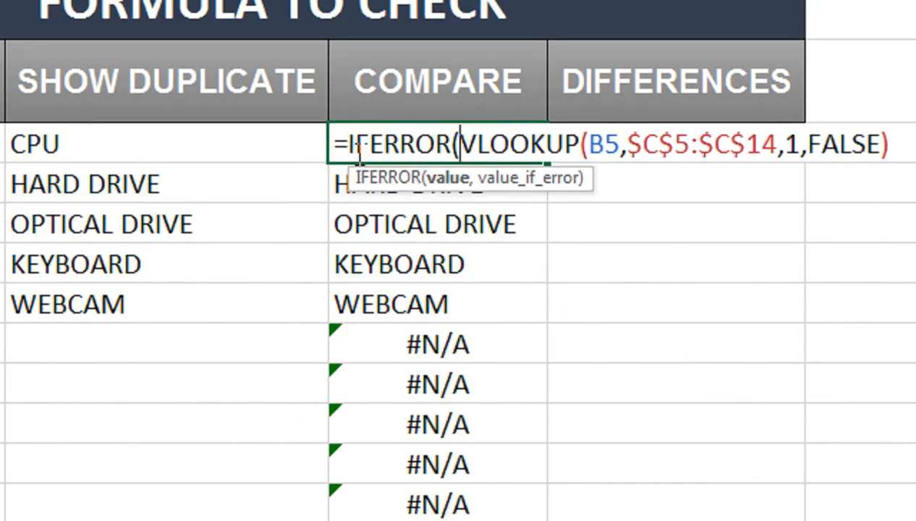
text(,"")
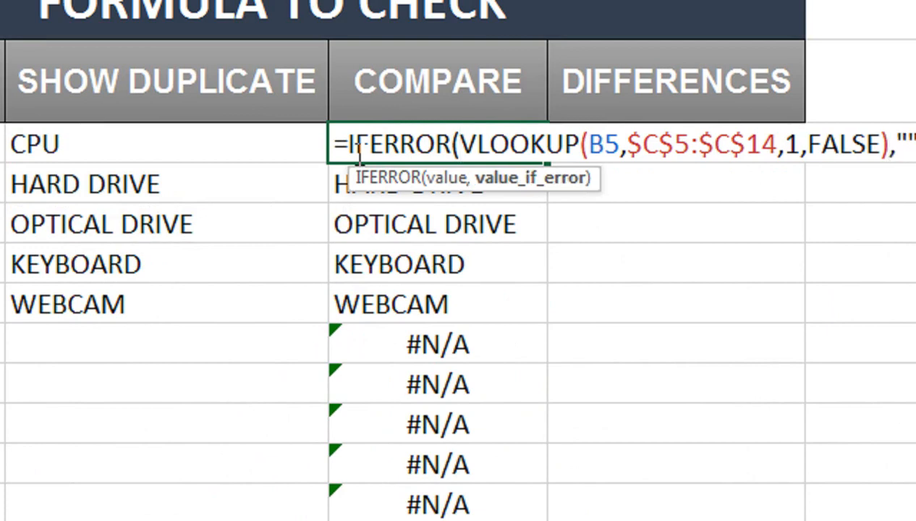
text(_)
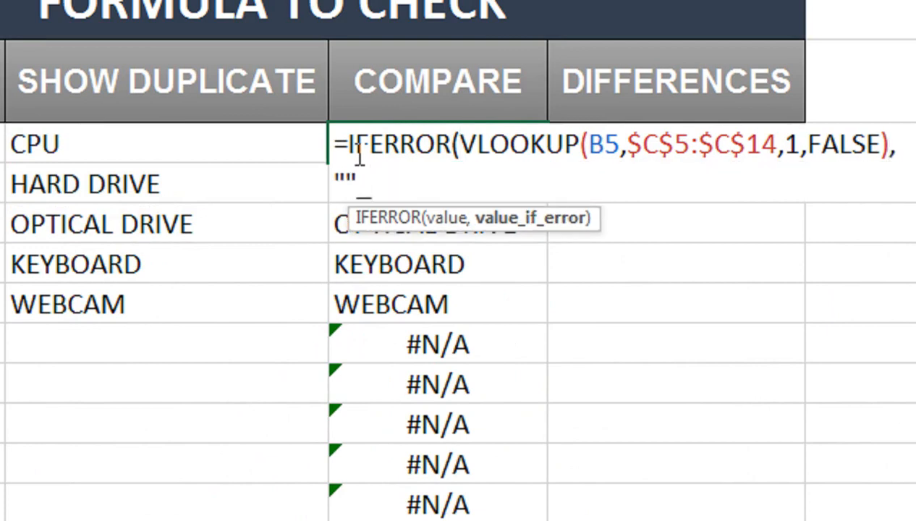
key(BackSpace)
text())
key(Return)
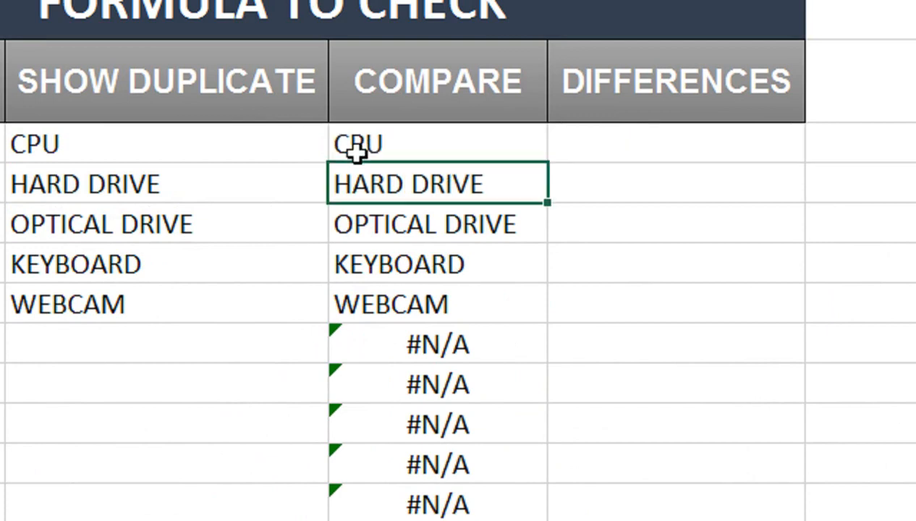
Step: Fill the IFERROR version of the G5 formula down the COMPARE column through G14
click(356, 151)
drag(548, 163, 545, 494)
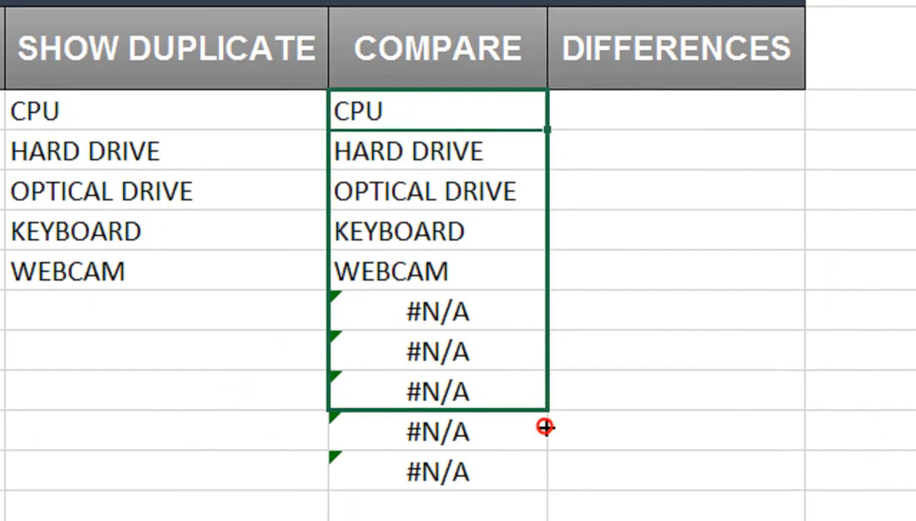
drag(545, 394, 543, 394)
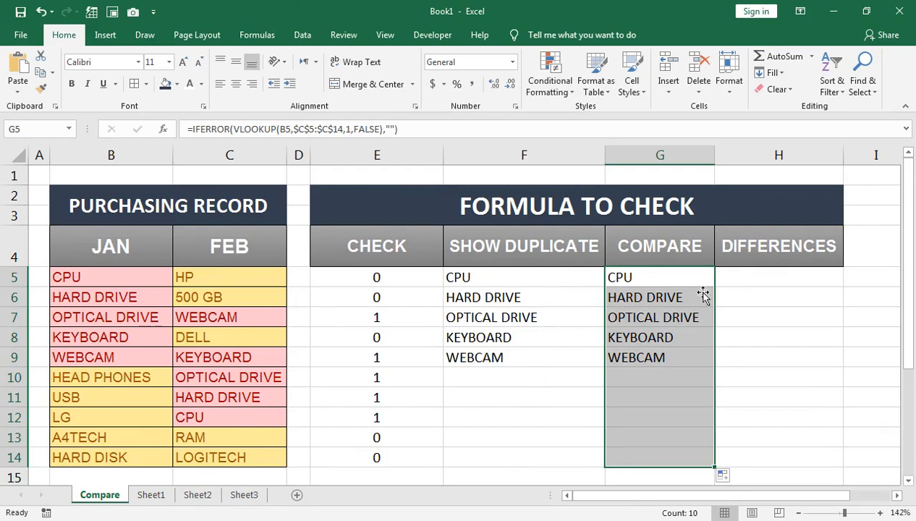
Step: Start a SUMPRODUCT formula in cell H5 under the DIFFERENCES heading
click(732, 278)
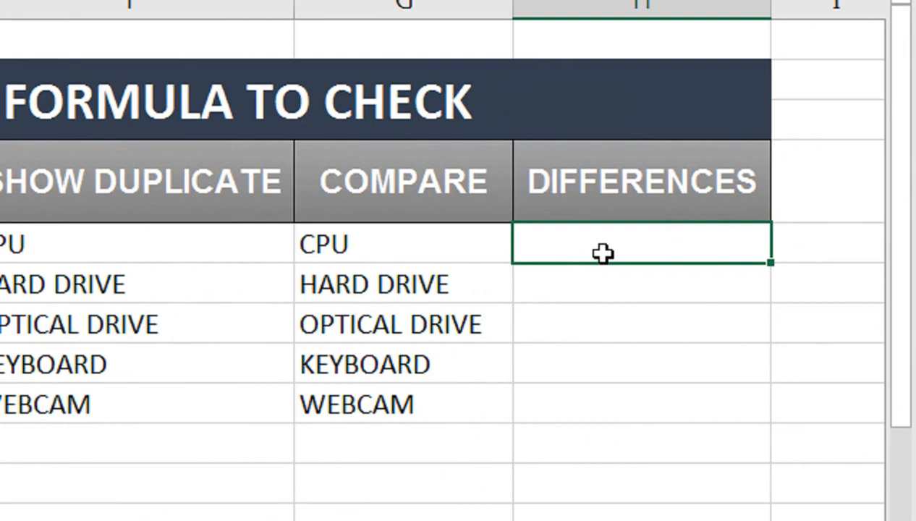
text(=SUMP)
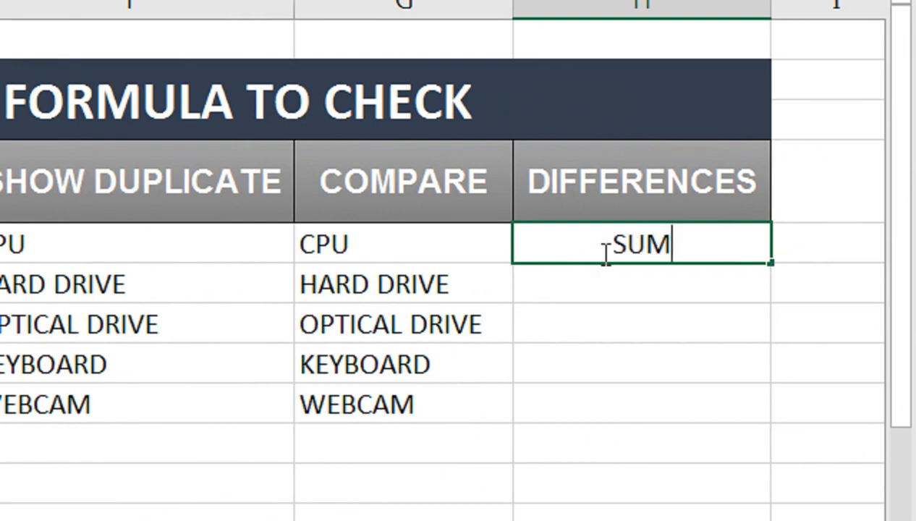
key(BackSpace)
key(BackSpace)
key(BackSpace)
key(BackSpace)
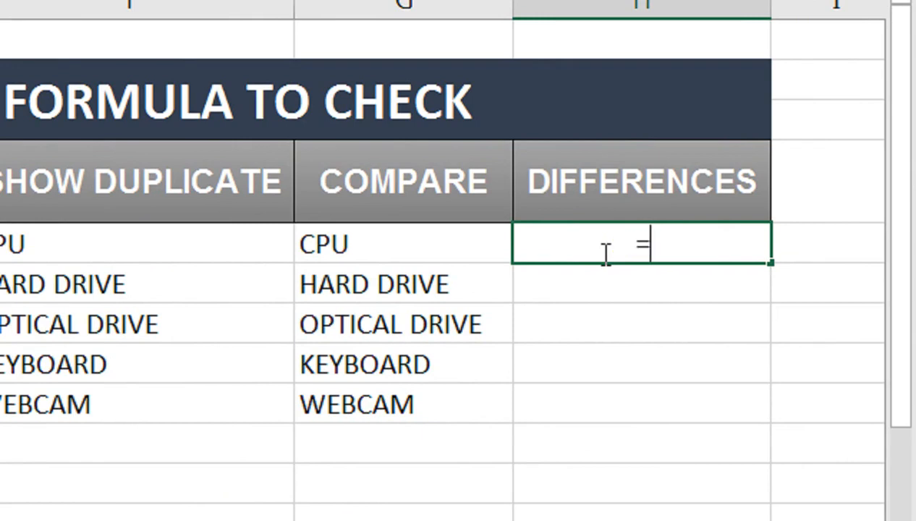
text(SUMP)
key(Tab)
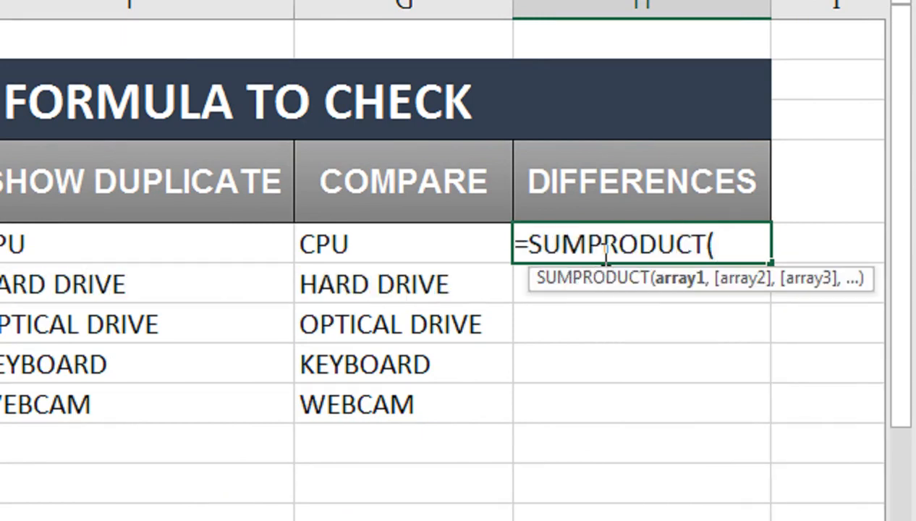
Step: Continue the H5 SUMPRODUCT argument with 1- followed by ISNUMBER and a nested MATCH function
text(1-)
text(ISNUM)
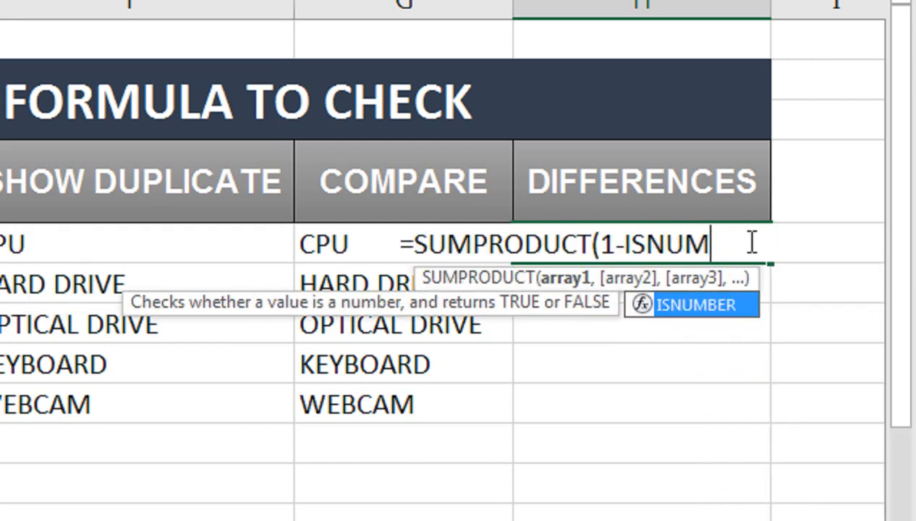
key(Tab)
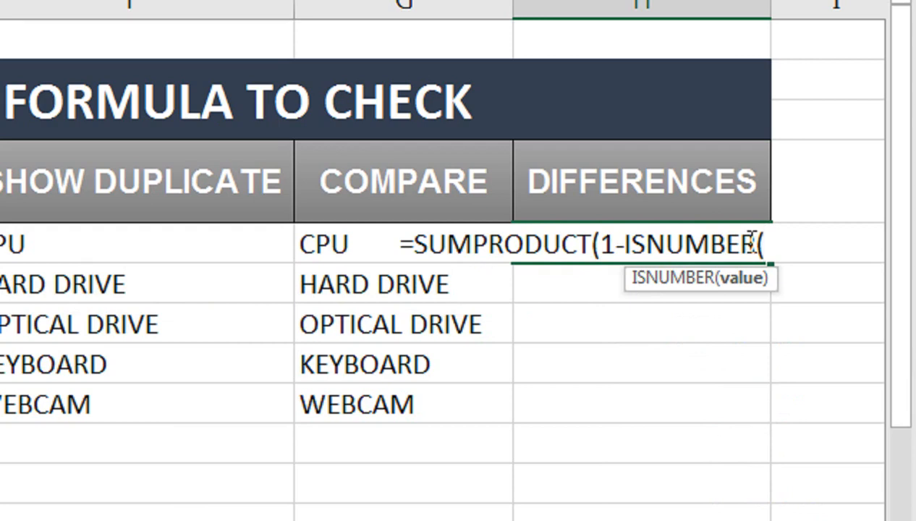
text(MAT)
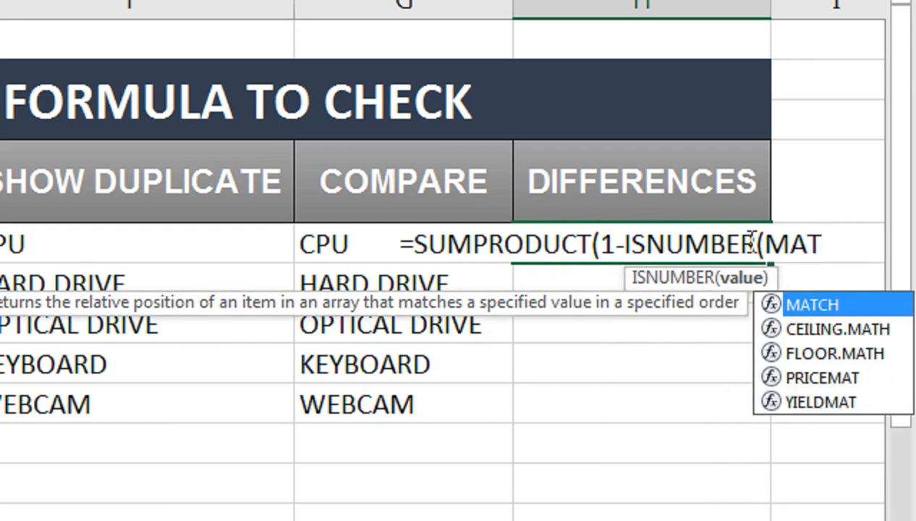
key(Tab)
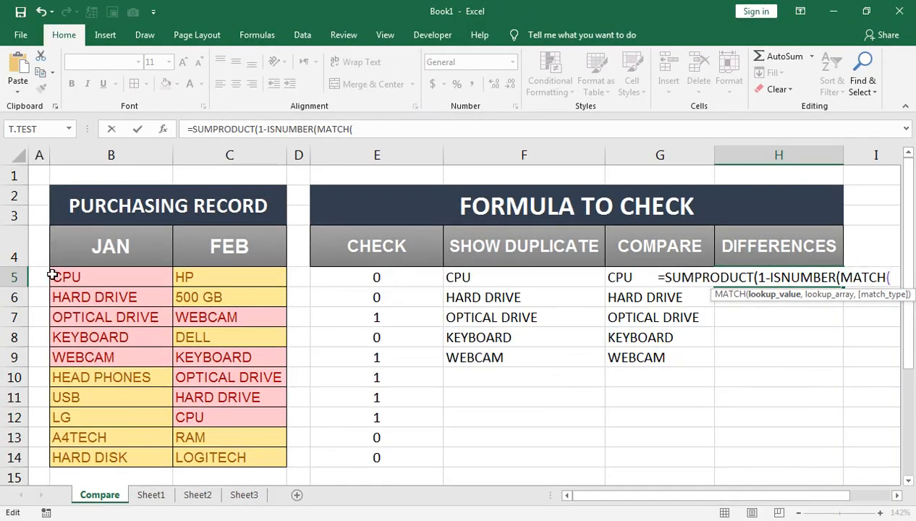
Step: Complete the MATCH in H5 with lookup values B5:B14, lookup array C5:C14 and match type 0, and enter the formula
drag(65, 275, 90, 458)
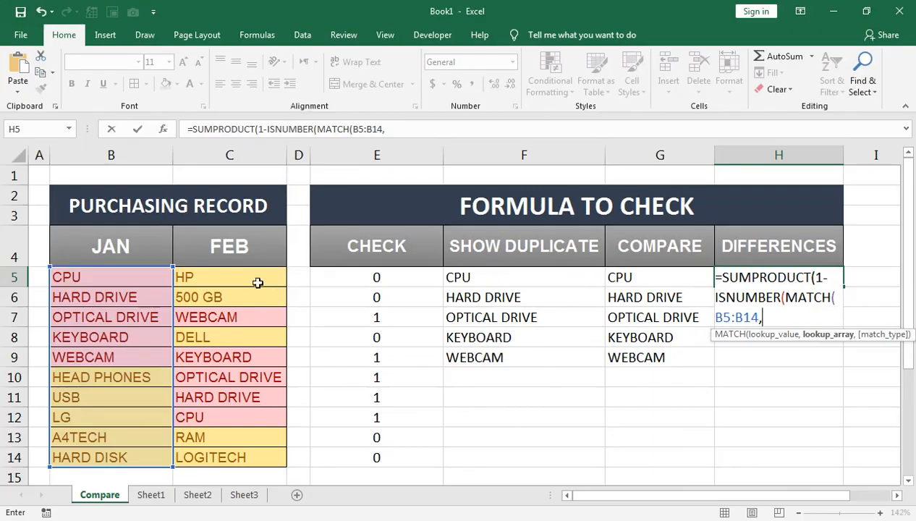
drag(249, 277, 251, 458)
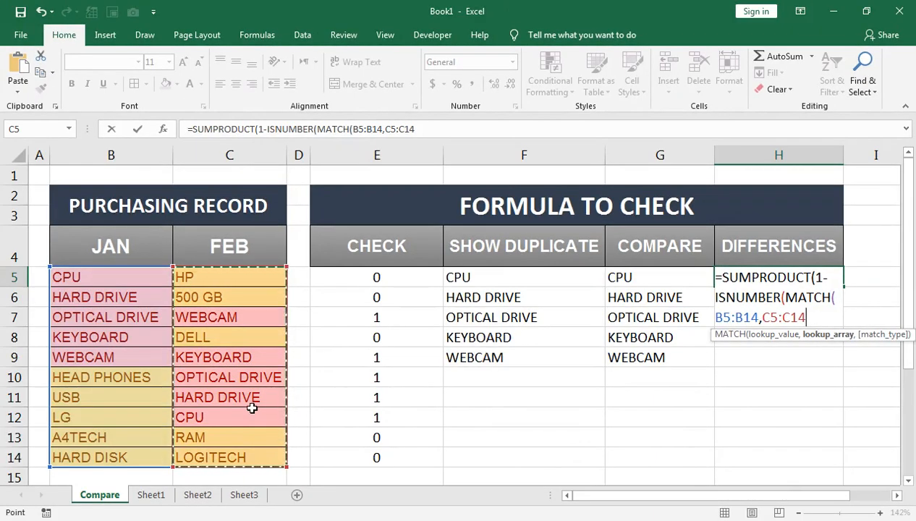
text(,)
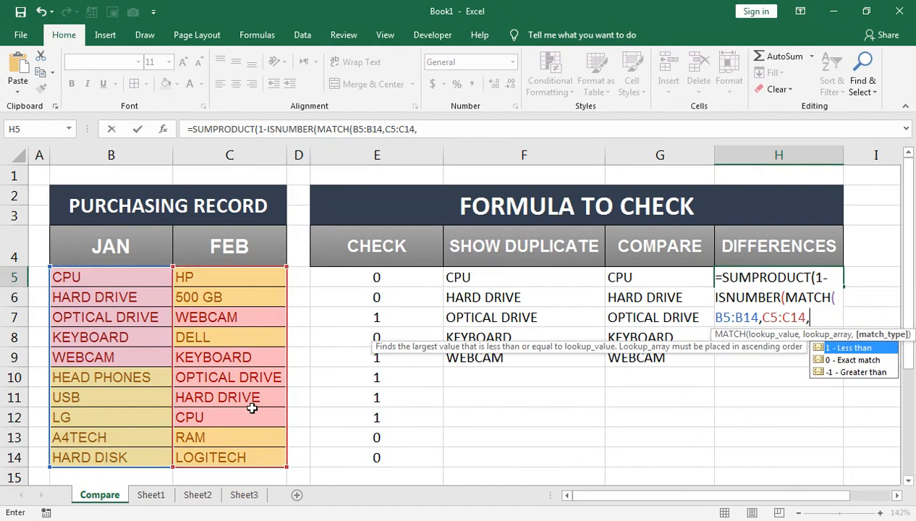
text(0)
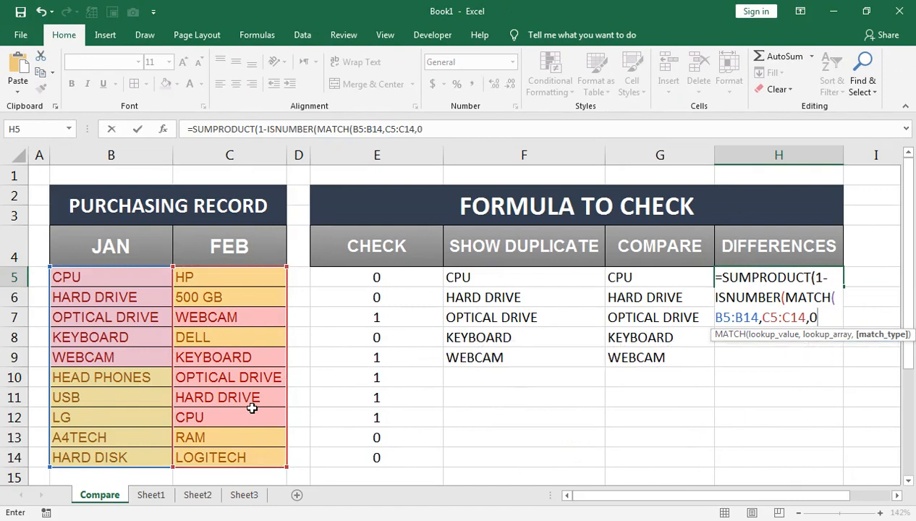
text()))
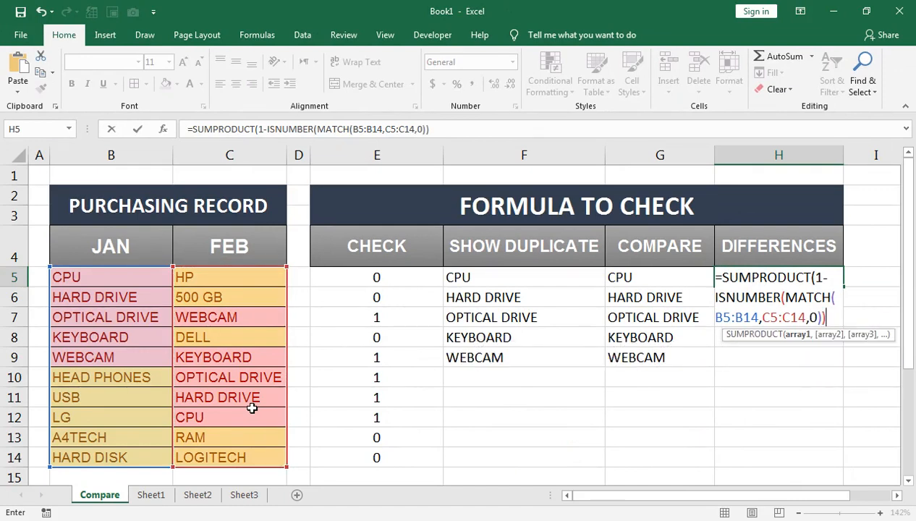
text())
key(Return)
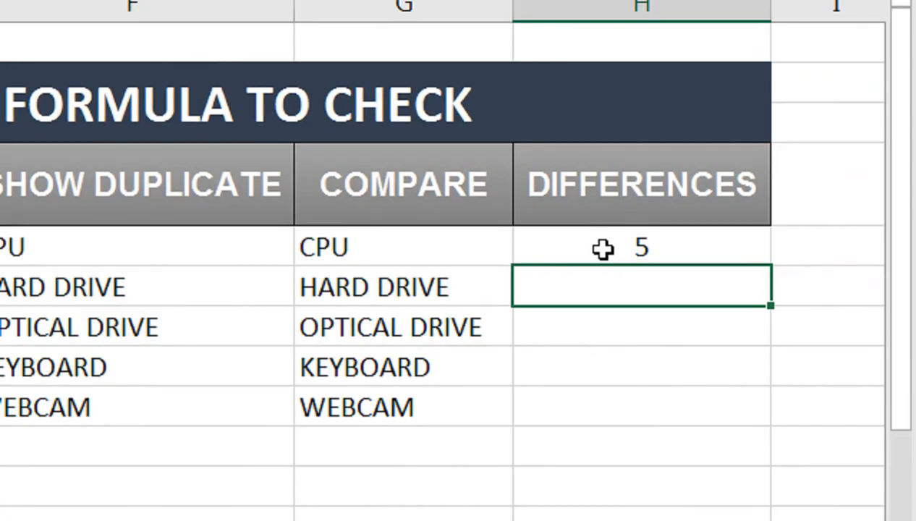
click(758, 280)
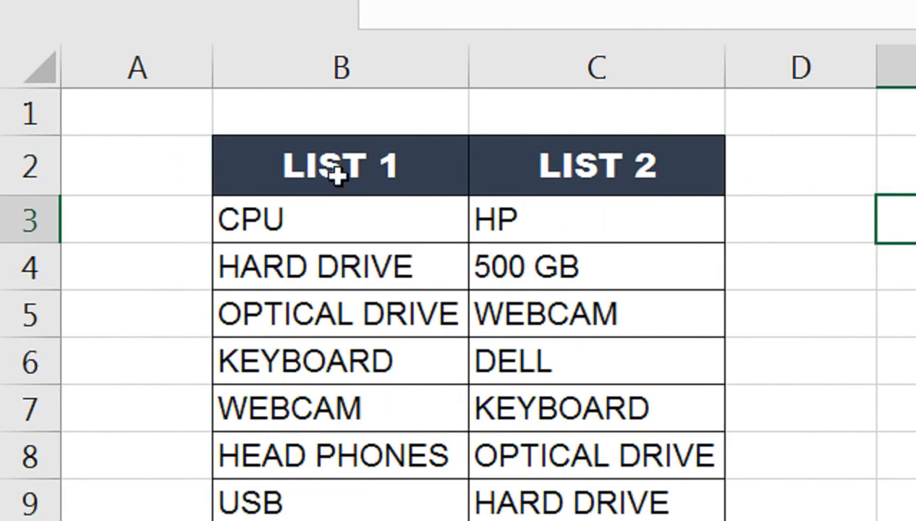
Step: Enter the heading COUNT DIFFERENT in cell E2 of Sheet2
click(717, 155)
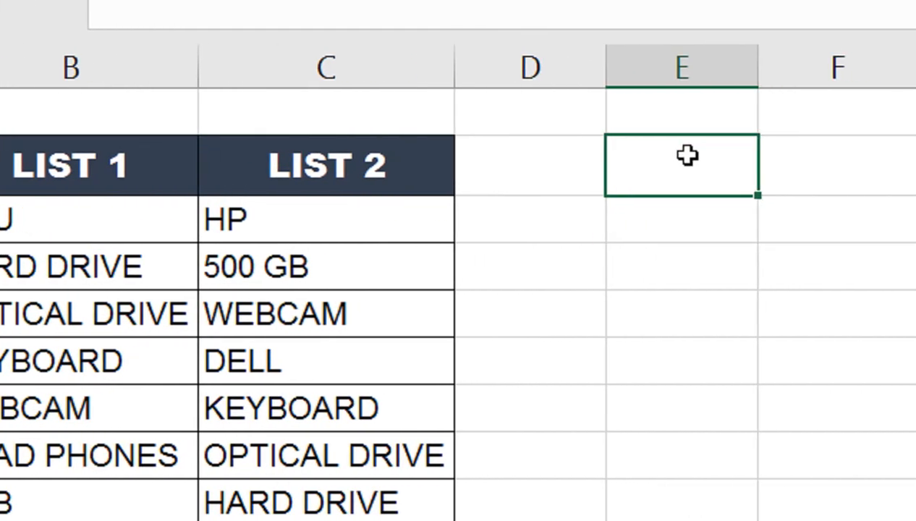
double_click(687, 155)
text(COO)
key(BackSpace)
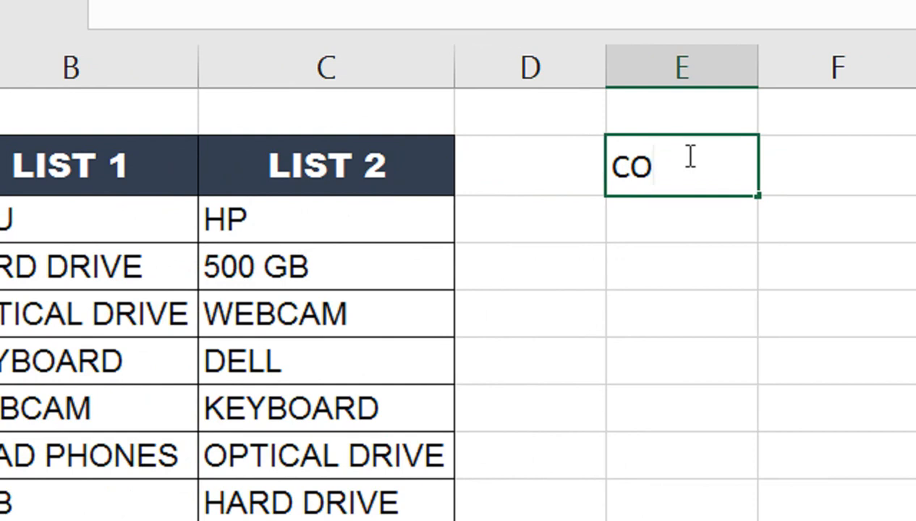
key(BackSpace)
key(BackSpace)
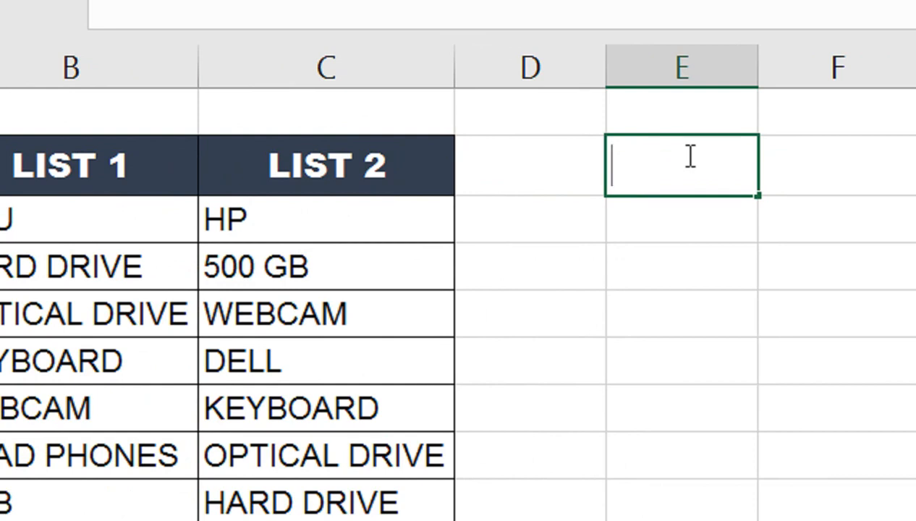
text(COUNT)
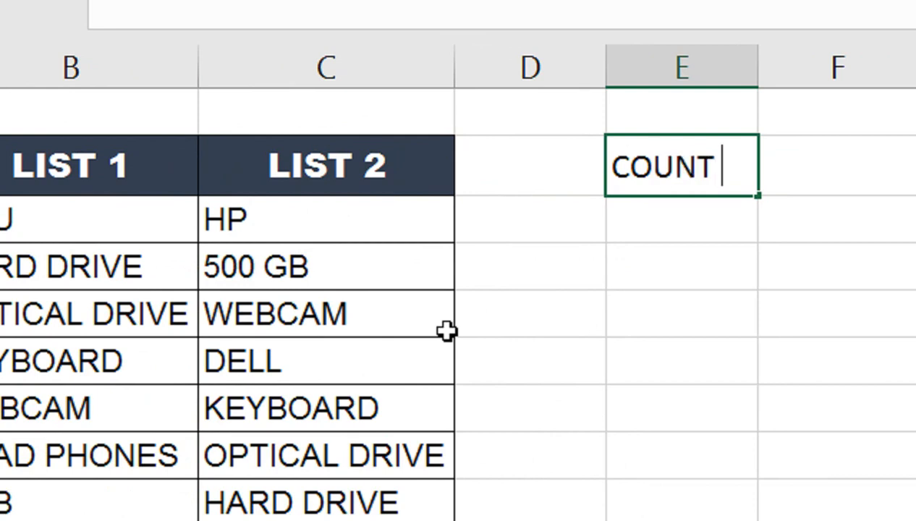
text( DIFFRE)
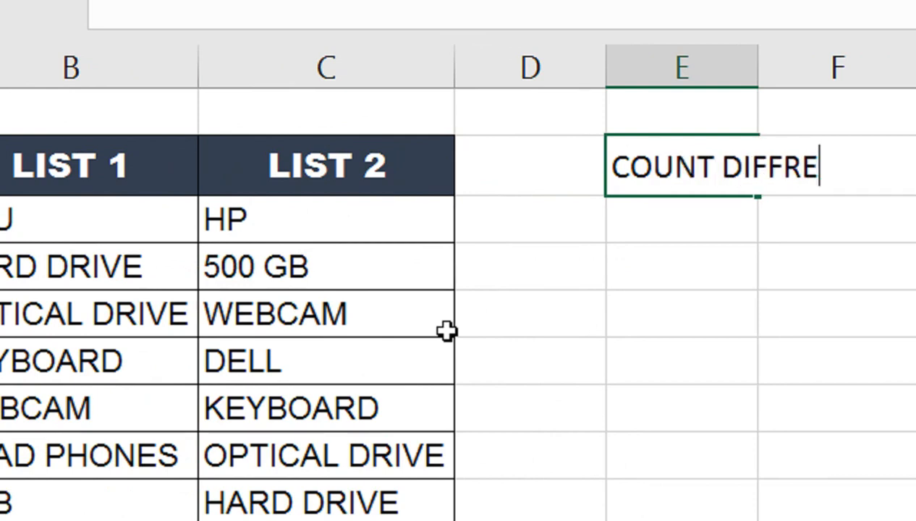
text(NT)
key(BackSpace)
key(BackSpace)
key(BackSpace)
key(BackSpace)
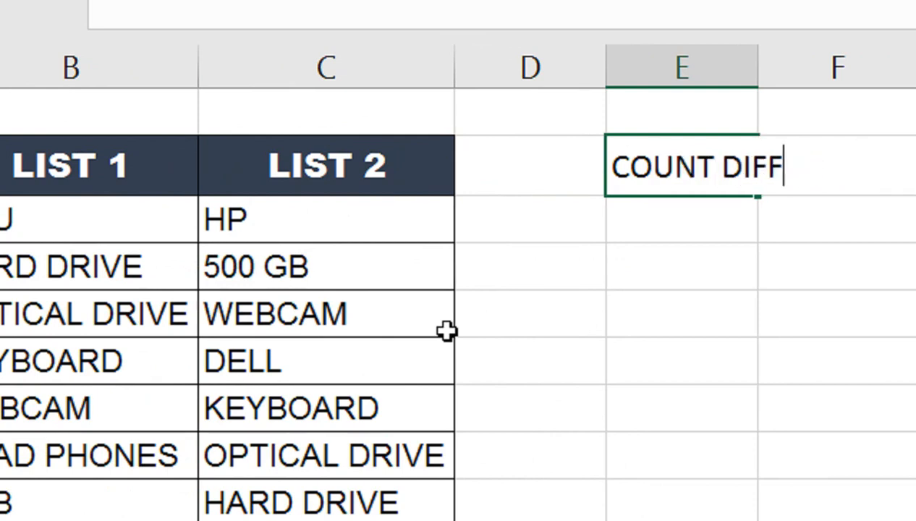
text(ERENT)
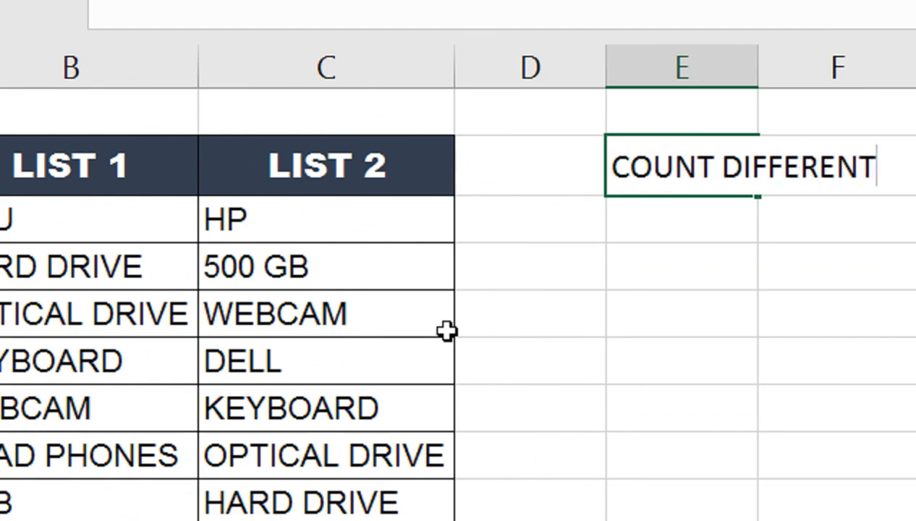
key(Return)
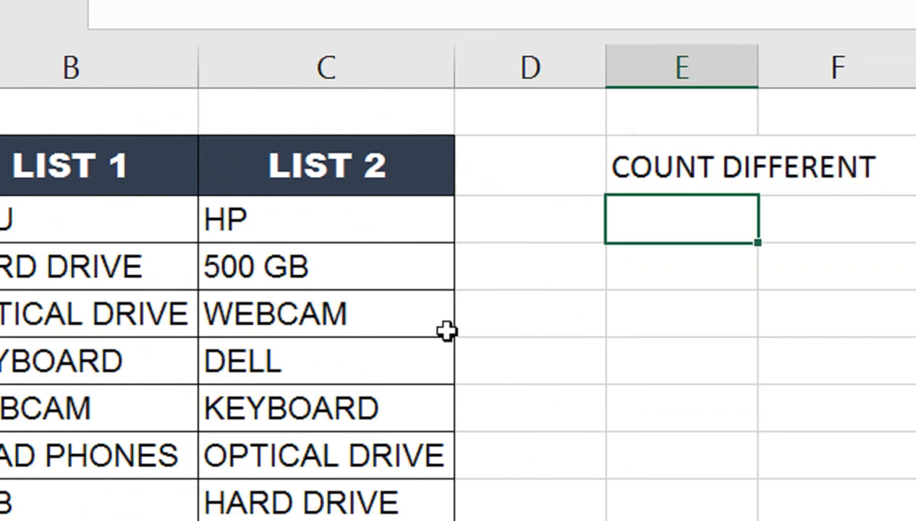
Step: Autofit column E and format the E2 heading with a dark blue fill and white, bold, centred text
key(Up)
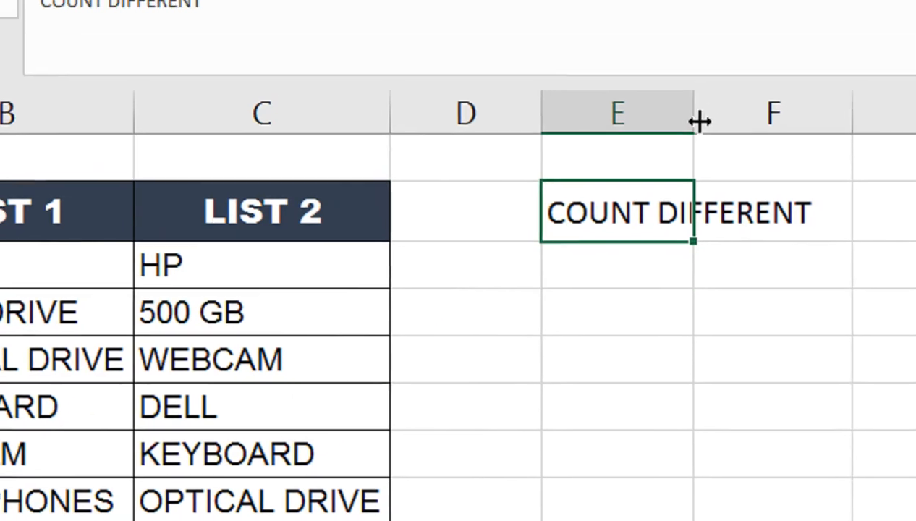
double_click(758, 77)
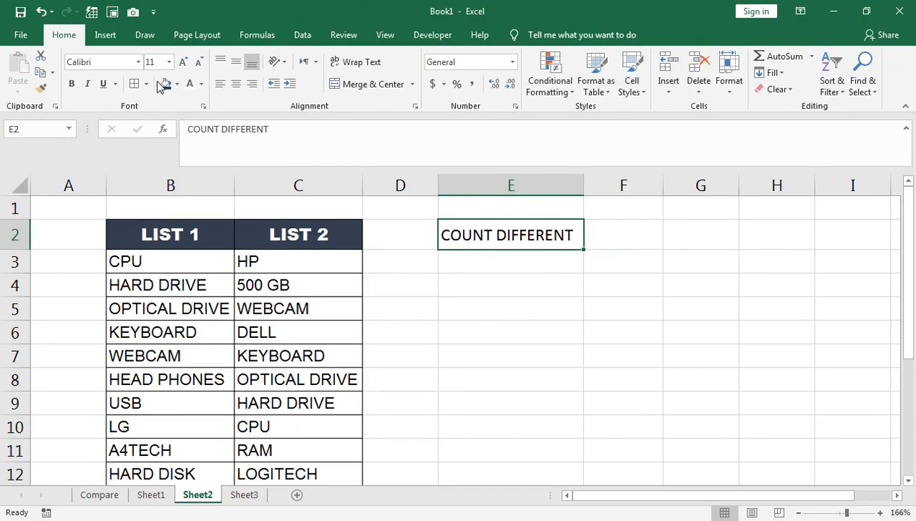
click(166, 84)
click(189, 84)
click(72, 84)
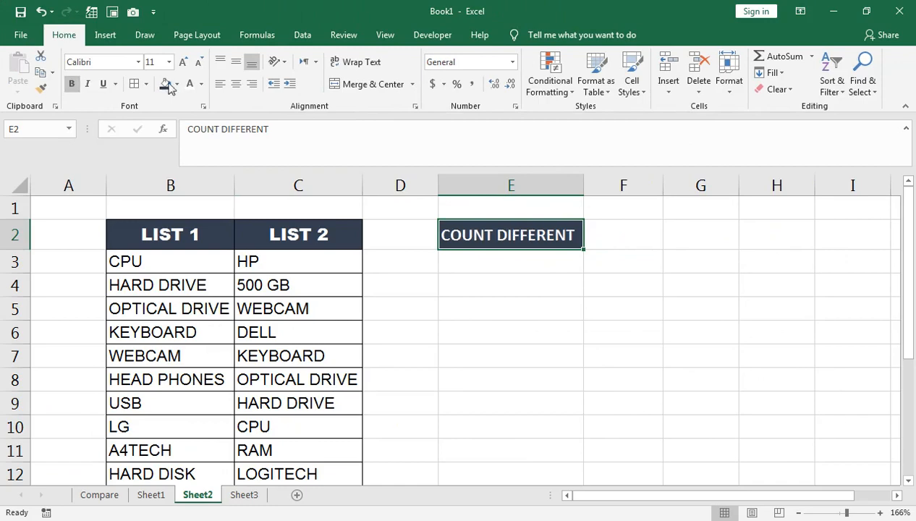
click(236, 84)
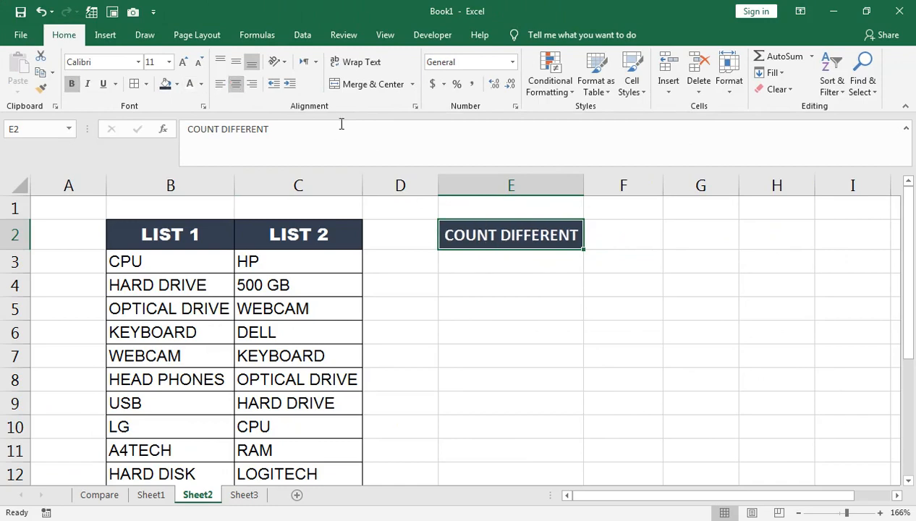
Step: Set the font of the COUNT DIFFERENT heading to Arial Black and autofit column E to it
click(137, 62)
scroll(165, 320, down, 4)
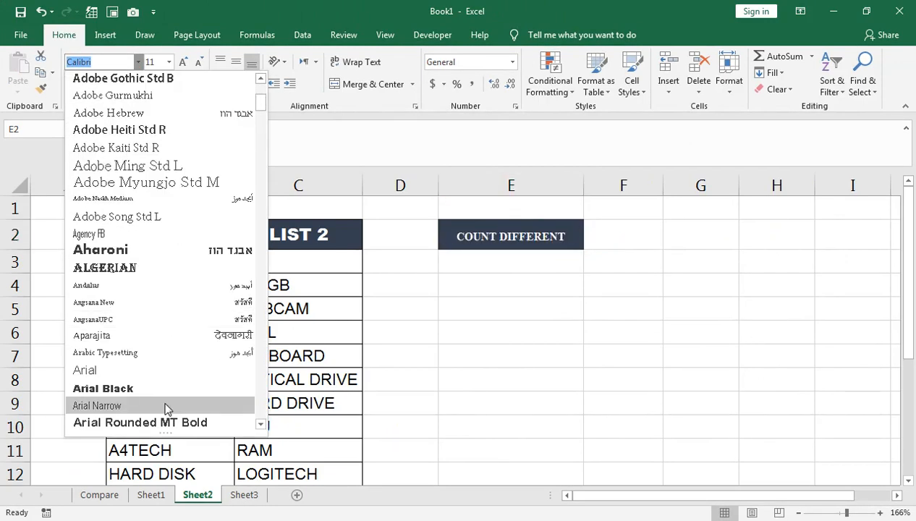
click(171, 391)
double_click(583, 186)
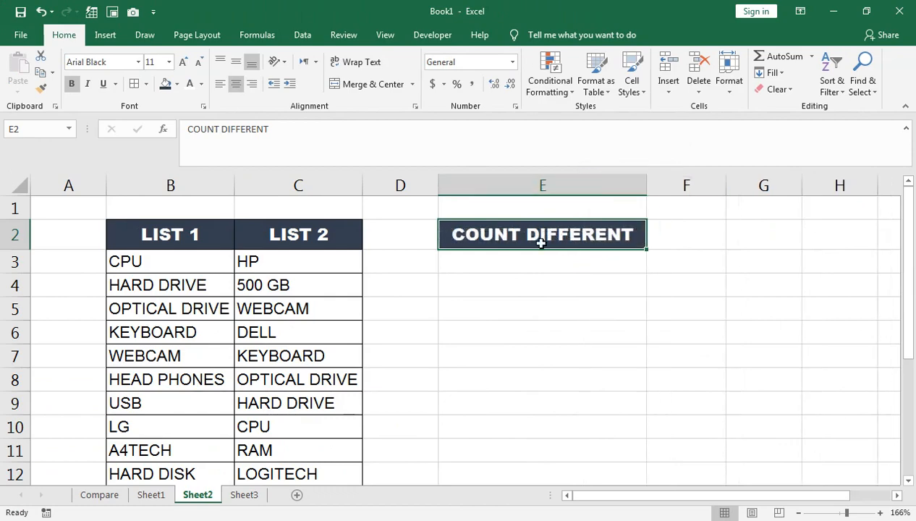
Step: Begin a formula in E3 that subtracts an ISNUMBER test from 1 inside SUMPRODUCT: =SUMPRODUCT(1-ISNUMBER(
click(496, 262)
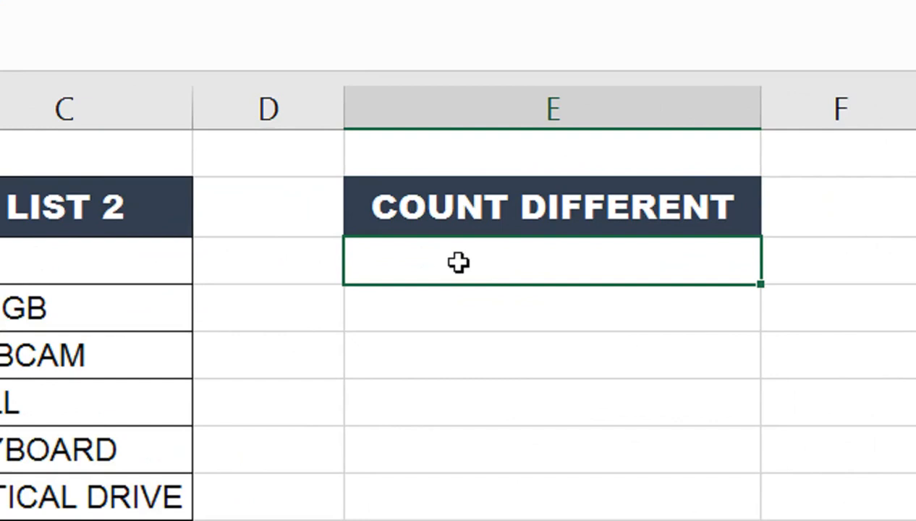
text(=SUMP)
key(Tab)
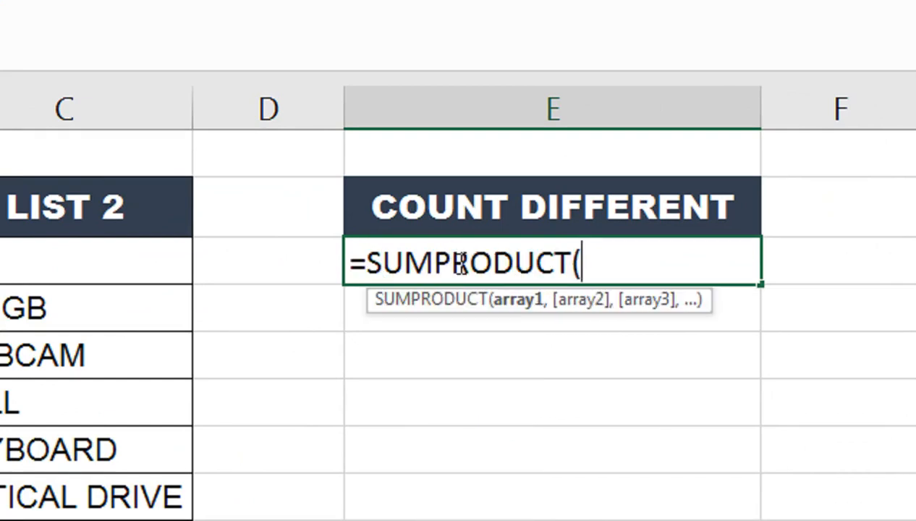
text(1-)
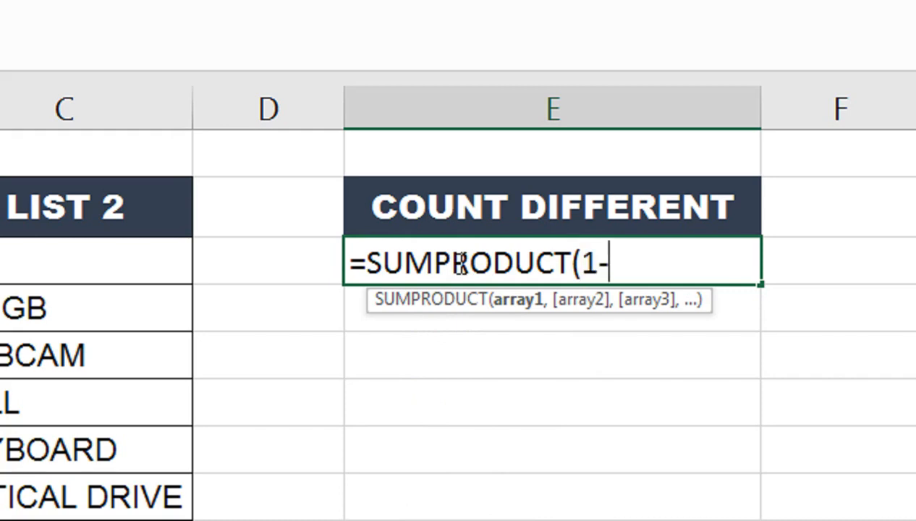
text(IN)
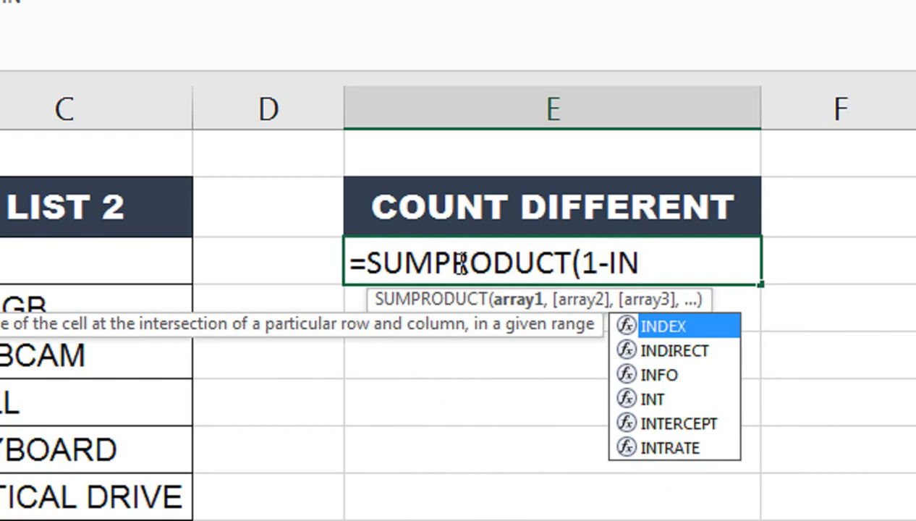
key(Down)
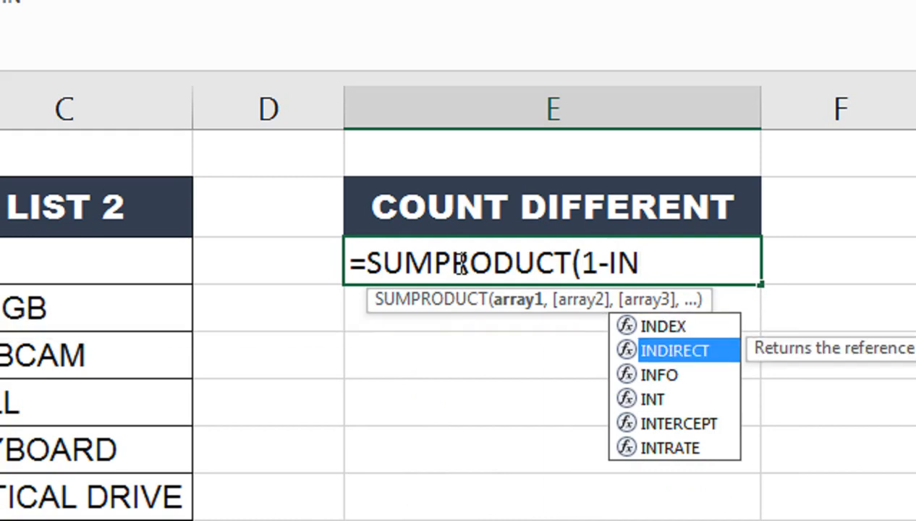
key(BackSpace)
key(BackSpace)
text(S)
key(BackSpace)
text(IS)
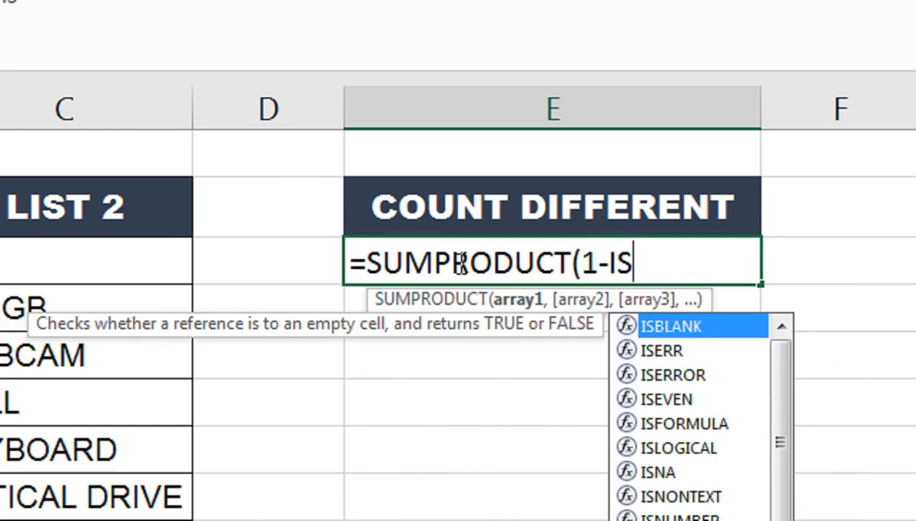
text(N)
key(Down)
key(Down)
key(Tab)
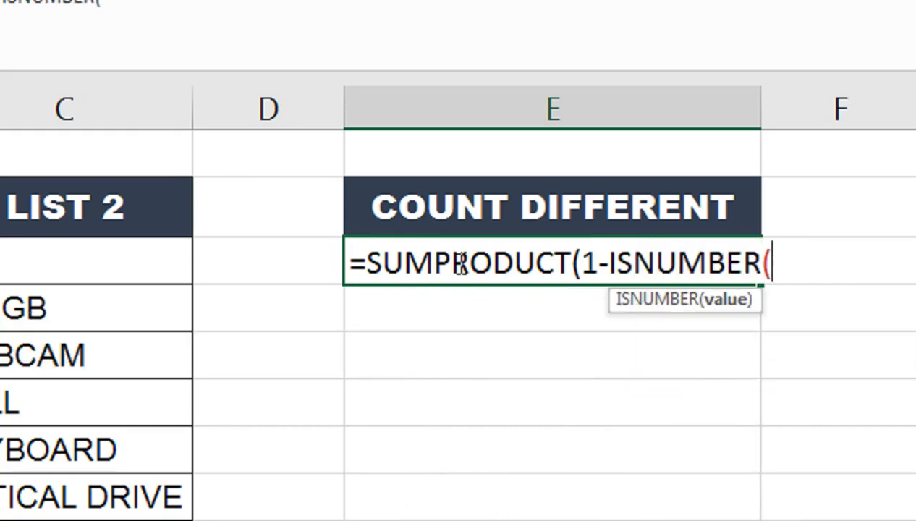
Step: Complete the E3 formula with MATCH(B3:B12,C3:C12,0) as the ISNUMBER argument, close all parentheses and enter it
text(MAT)
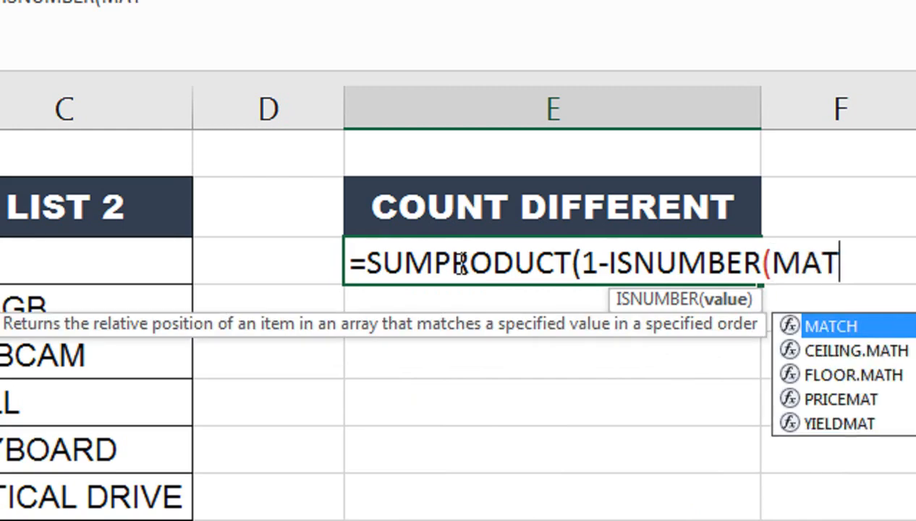
key(Tab)
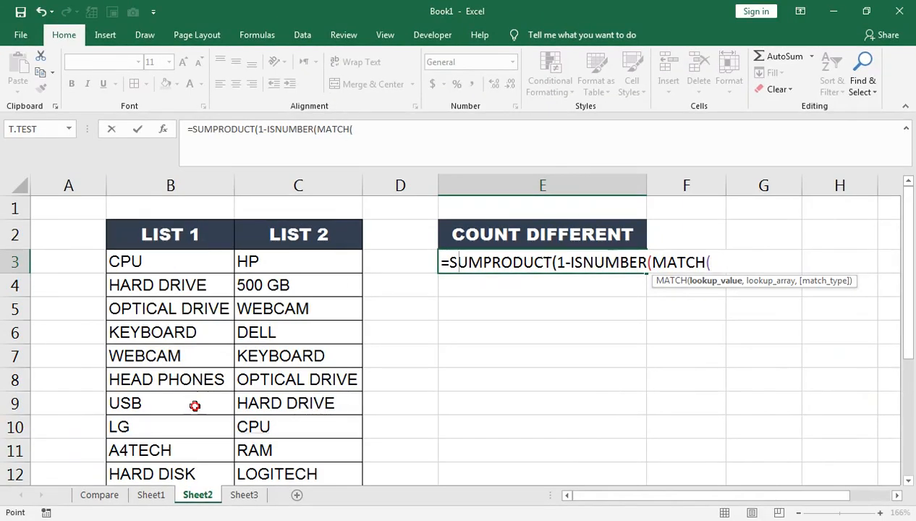
drag(181, 262, 236, 475)
text(,)
drag(265, 257, 275, 471)
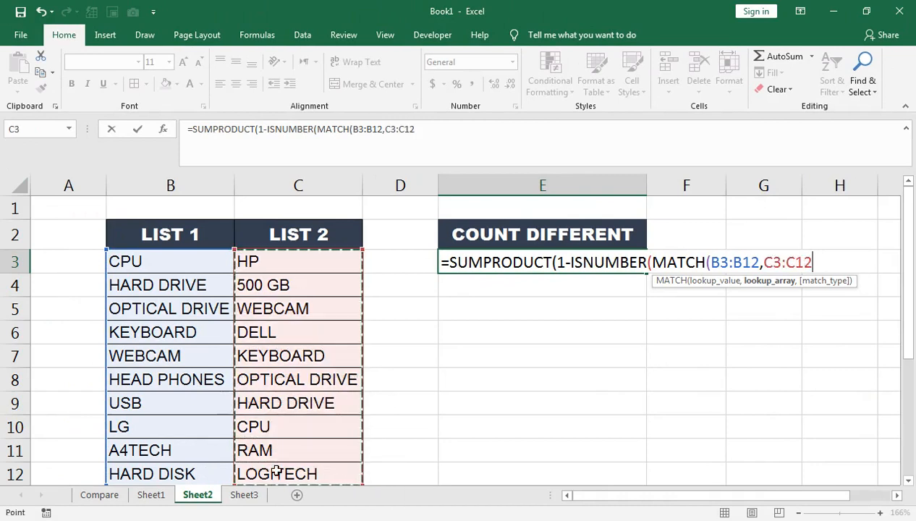
text(,)
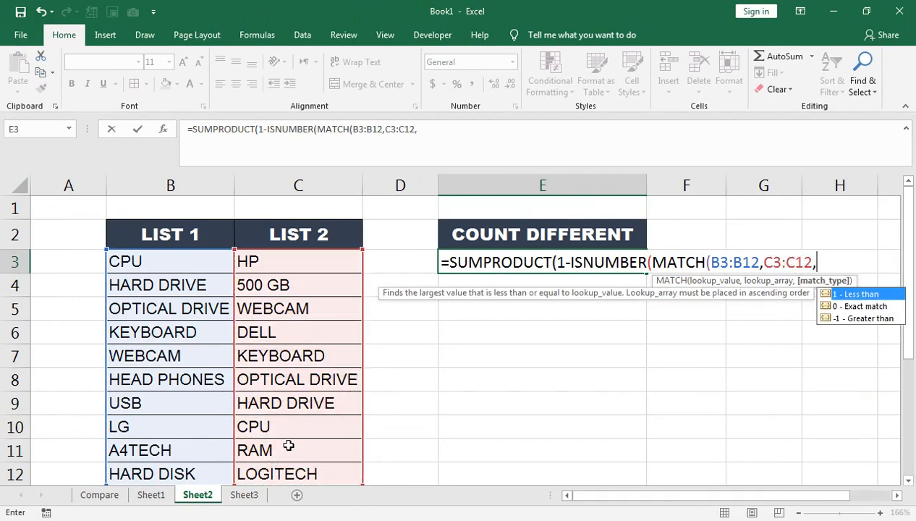
text(0))))
key(Return)
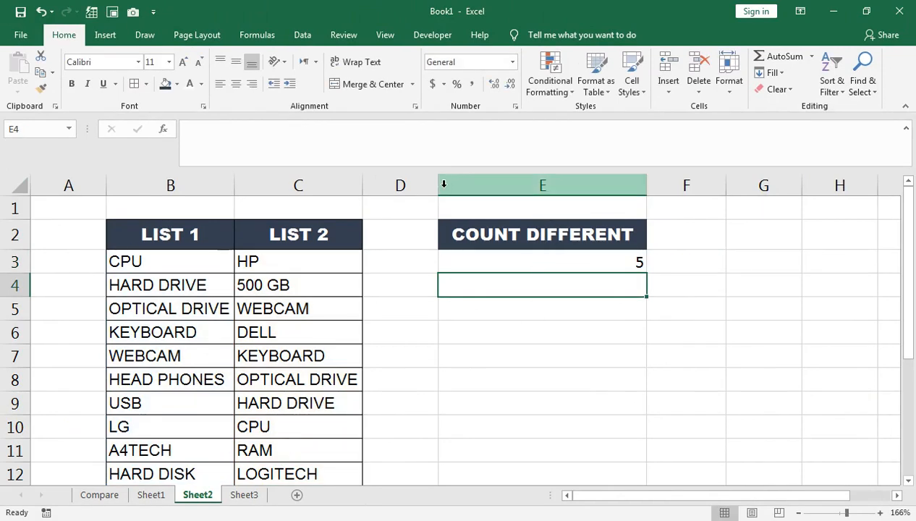
Step: Narrow columns D and E, and merge and center E1:E2 with wrapped text for the COUNT DIFFERENT heading
drag(437, 185, 370, 202)
drag(466, 211, 467, 233)
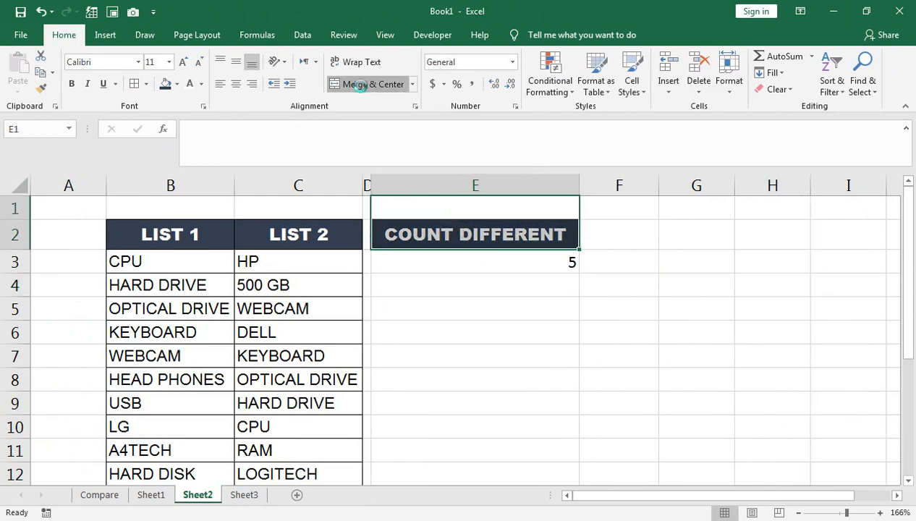
click(361, 86)
click(353, 62)
drag(579, 186, 467, 207)
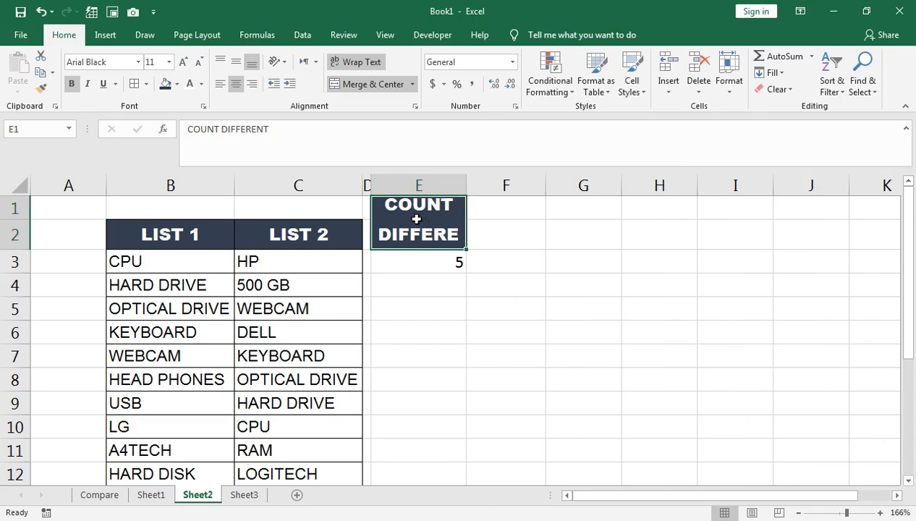
Step: Reduce the COUNT DIFFERENT heading's font size to 8 and align it vertically to the middle of the cell
click(201, 64)
click(201, 64)
click(200, 64)
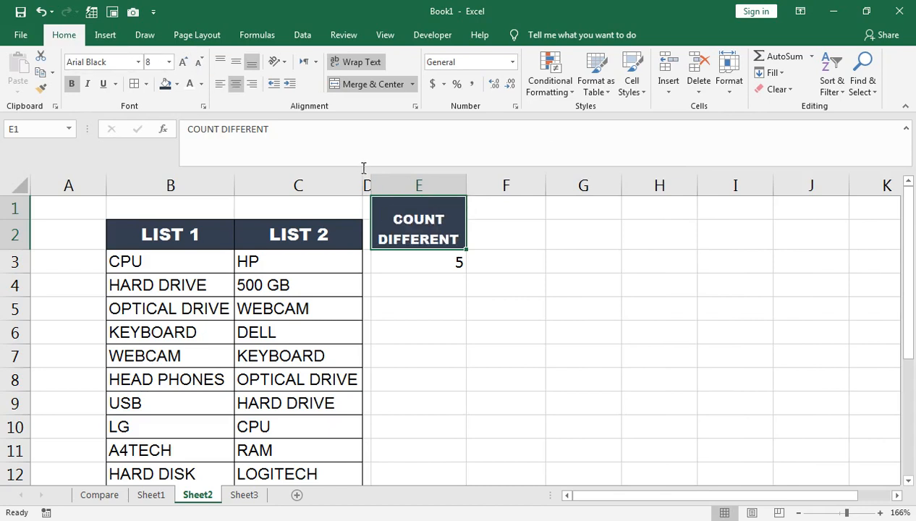
click(238, 64)
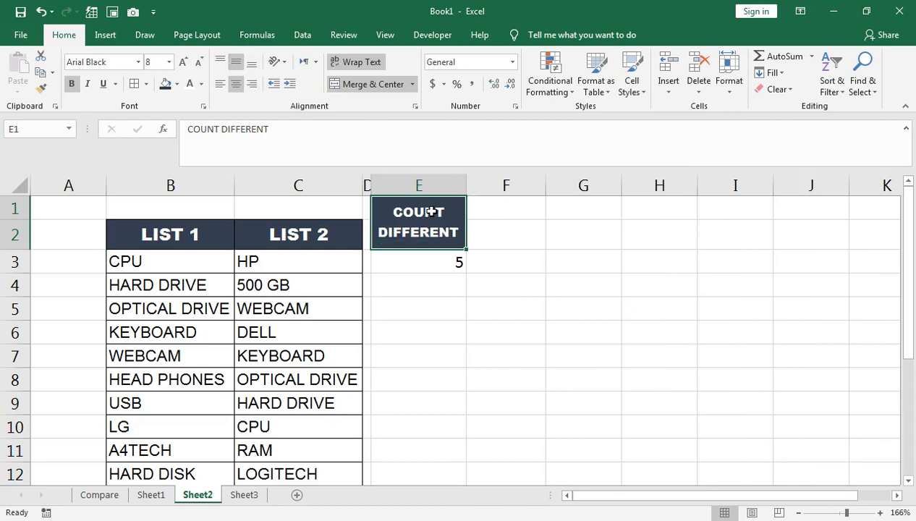
Step: Center and bold the count in E3, and widen column F
click(400, 254)
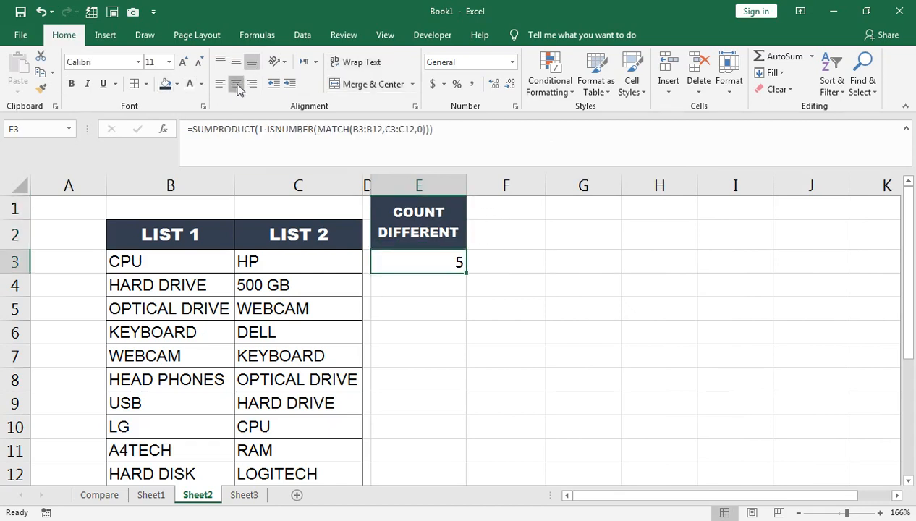
click(72, 83)
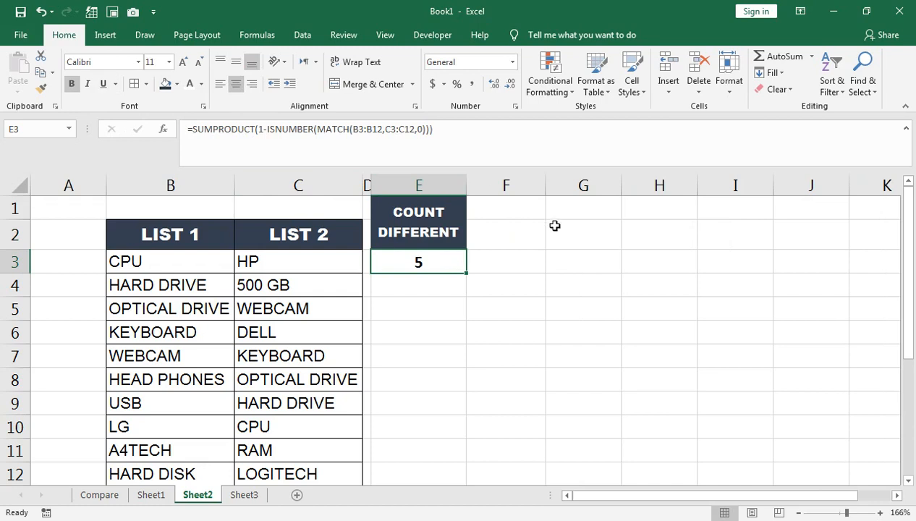
drag(545, 185, 601, 184)
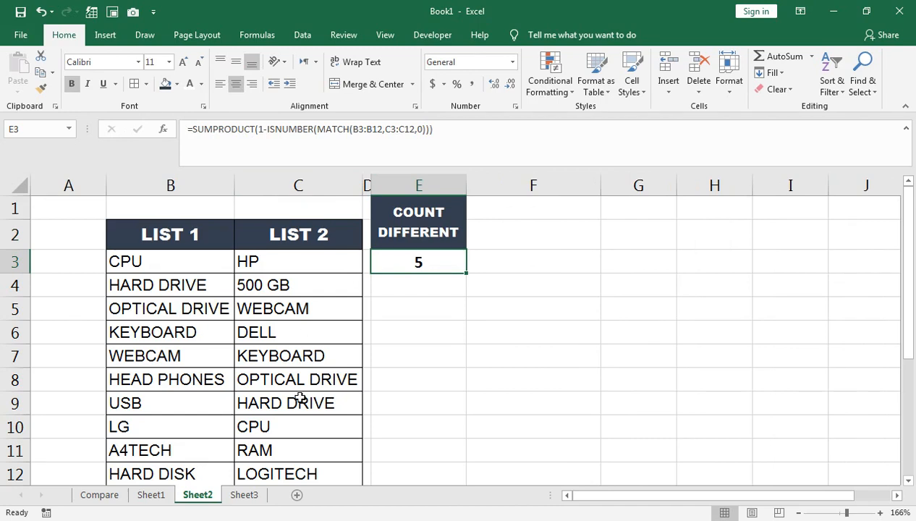
drag(525, 284, 529, 380)
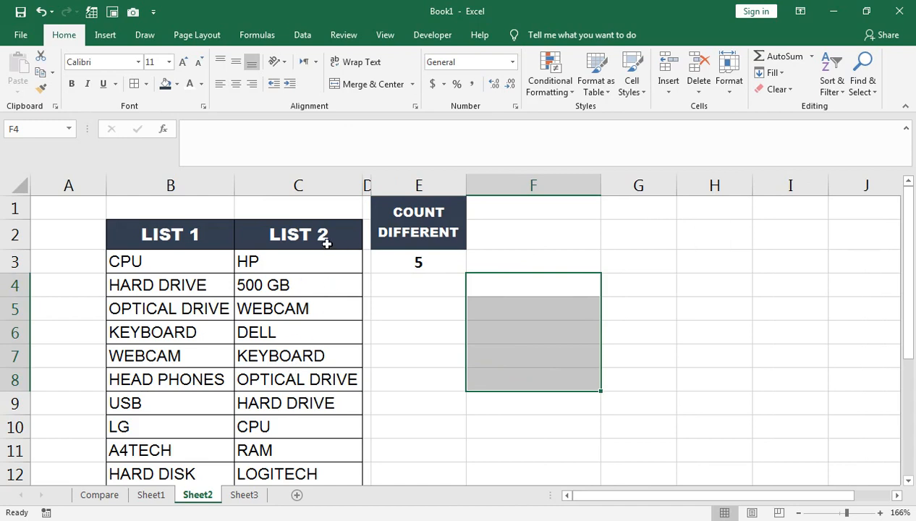
click(491, 266)
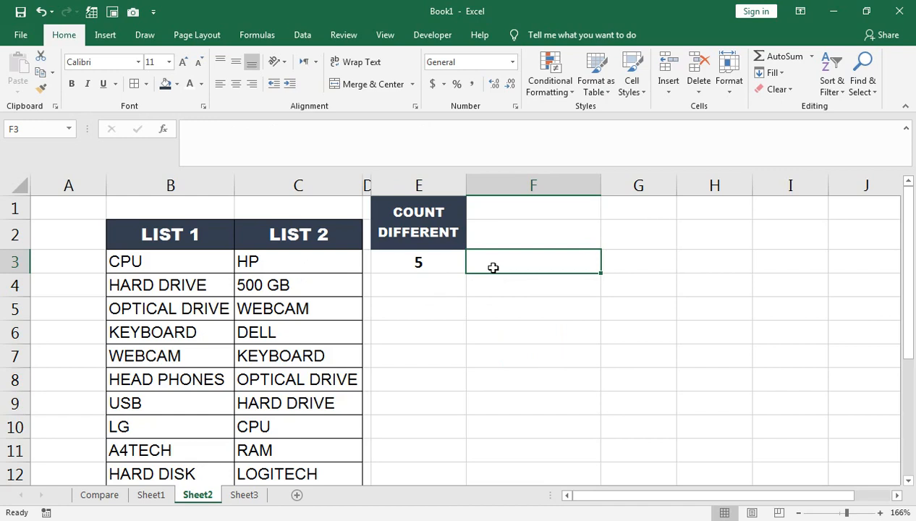
text(UNIQUE)
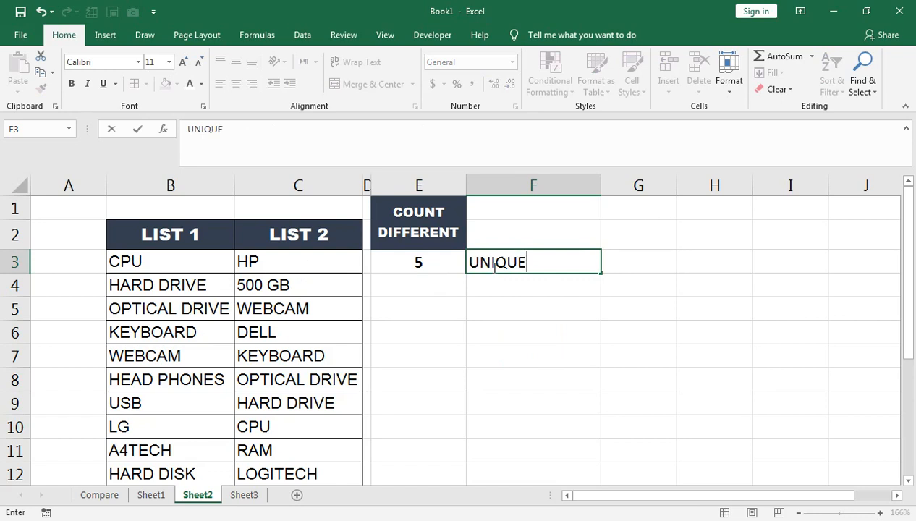
text( liSY)
key(Return)
click(494, 264)
key(F2)
key(BackSpace)
text(T)
key(Return)
click(494, 264)
key(F2)
key(Escape)
text(C)
key(Up)
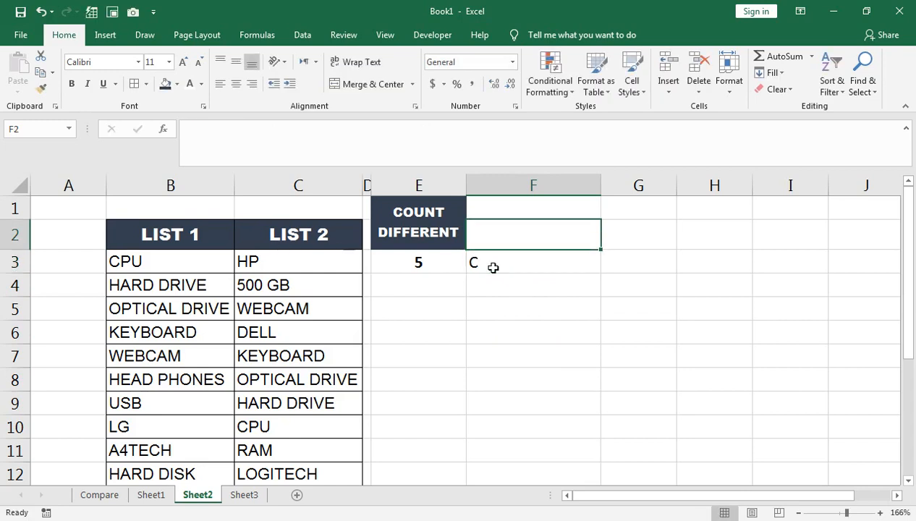
click(493, 268)
key(Delete)
Step: Enter the heading EXTRACT UNIQUE in cell F2
key(Up)
text(EXTRA)
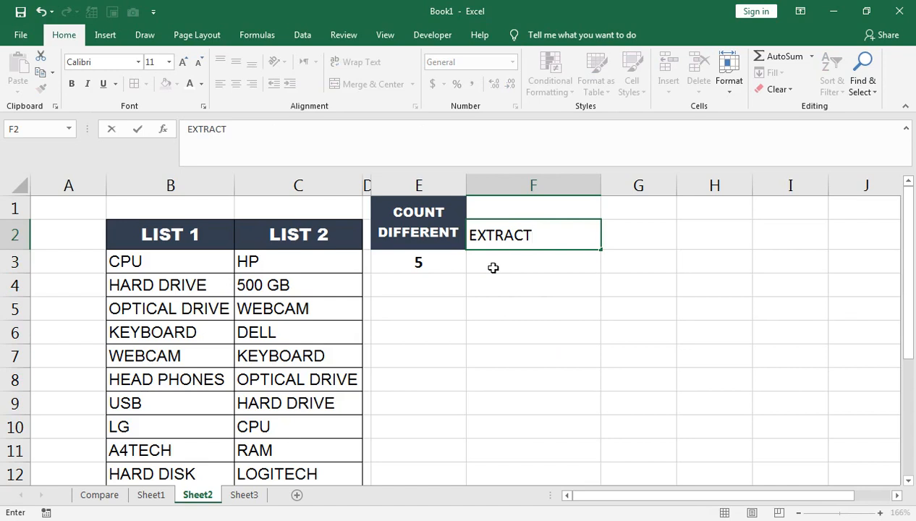
text(CT UNIQUE)
key(Return)
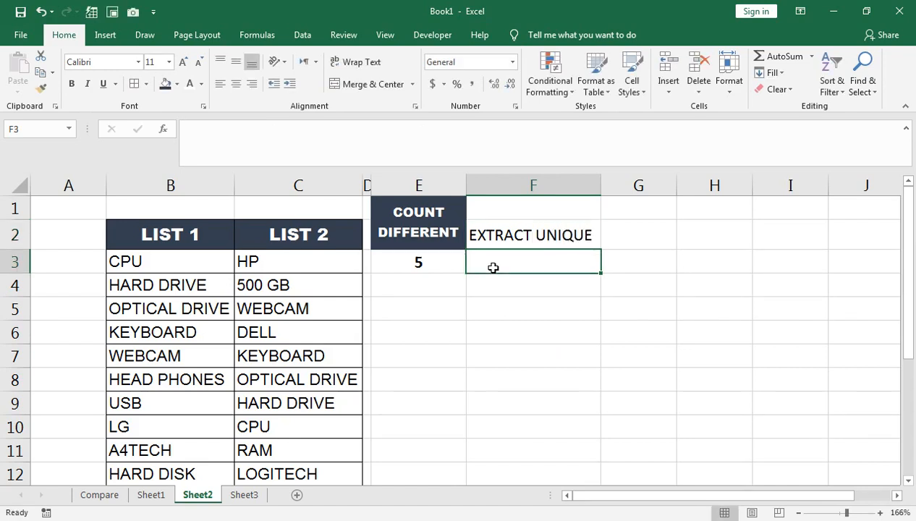
Step: Merge and center F1:F2 with middle alignment, and give the heading a dark blue fill with white, bold text
drag(539, 209, 535, 235)
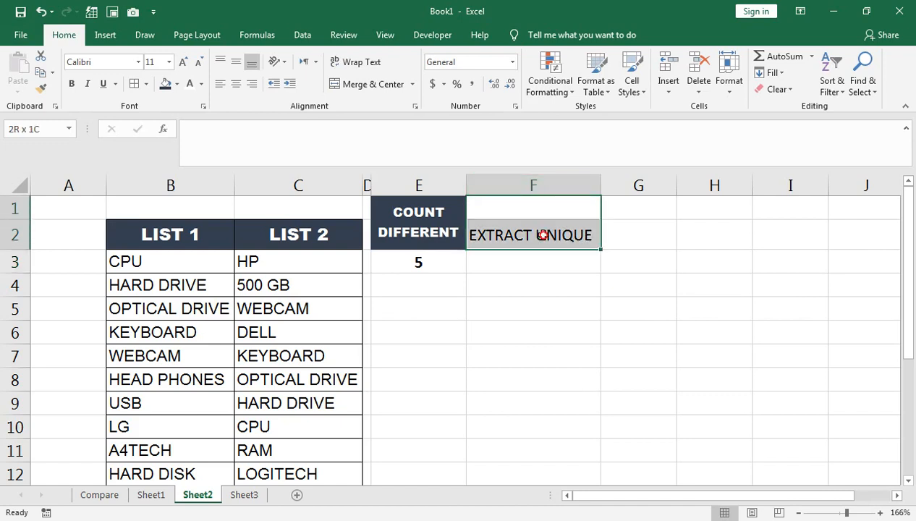
click(368, 84)
click(236, 62)
click(165, 84)
click(189, 85)
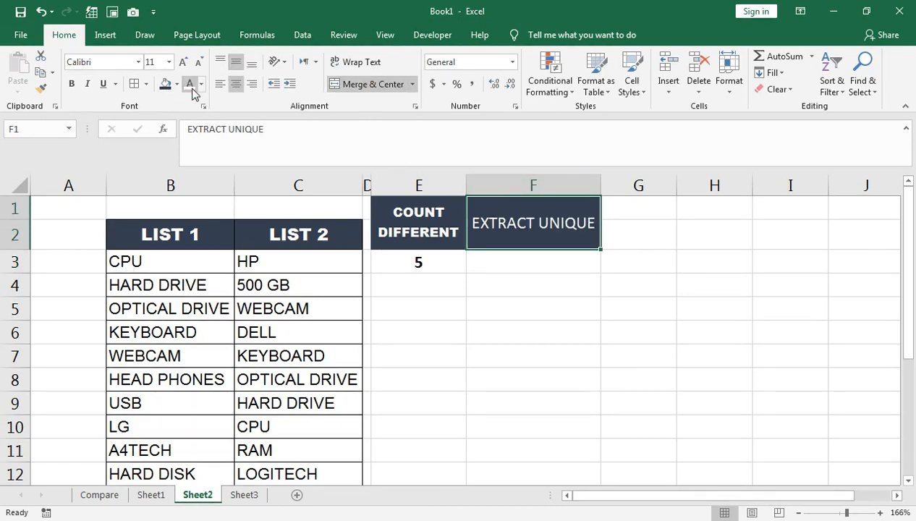
click(72, 84)
Step: Set the EXTRACT UNIQUE heading's font to Arial Black and autofit column F
click(137, 62)
scroll(188, 324, down, 4)
scroll(138, 404, down, 3)
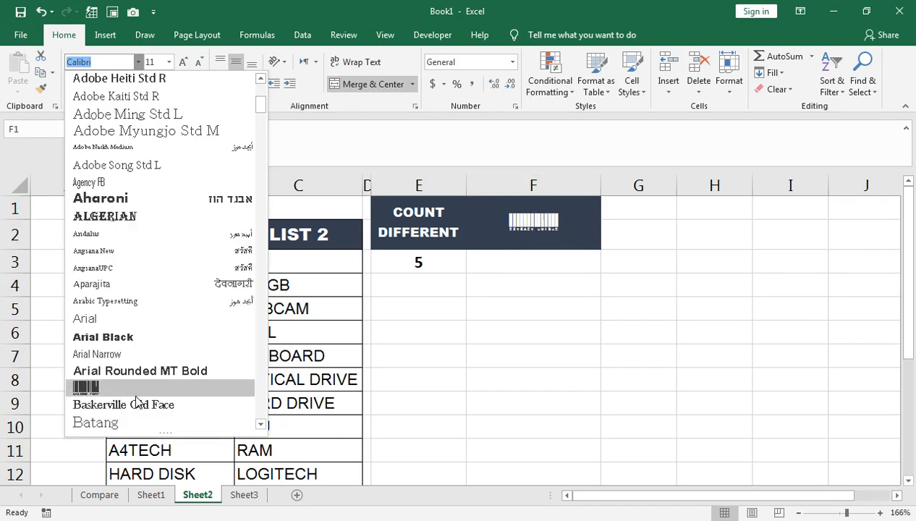
click(135, 338)
click(598, 186)
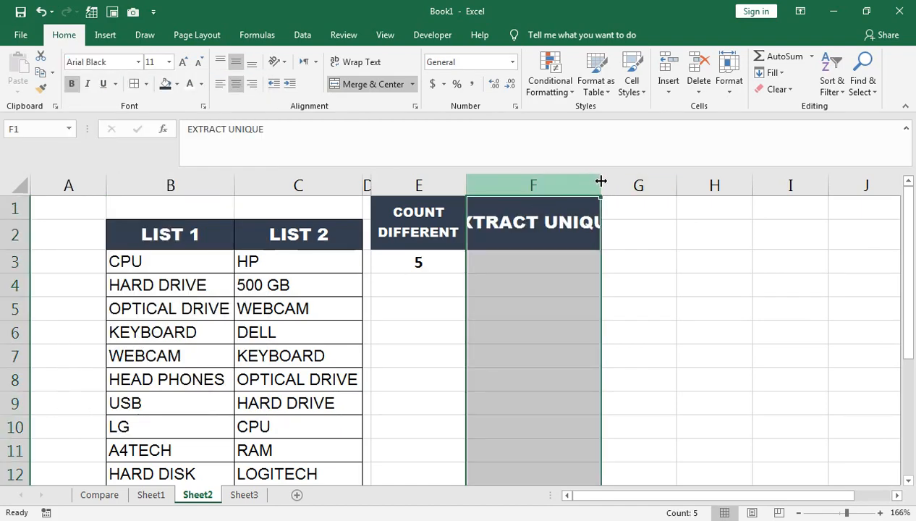
double_click(601, 186)
Step: Start a formula in F3 under the EXTRACT UNIQUE heading with =IF(ROW(F$2:F2)
click(493, 263)
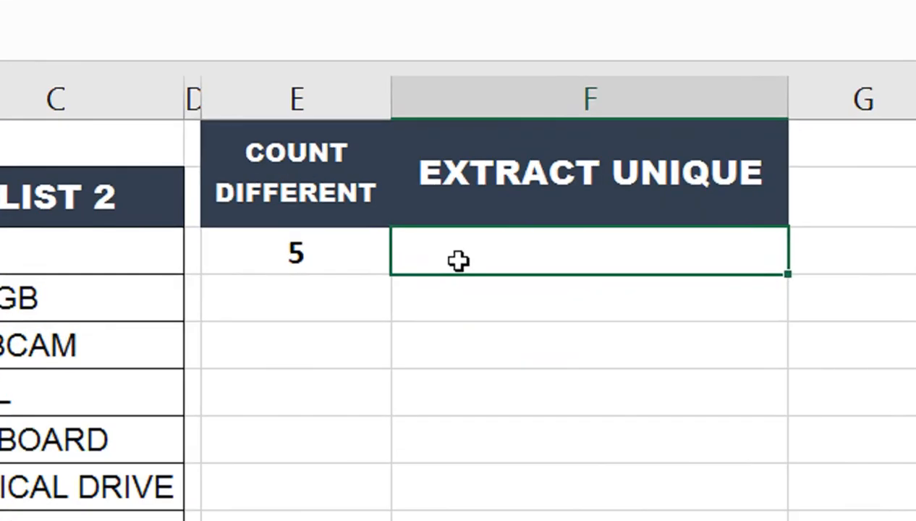
text(=IF()
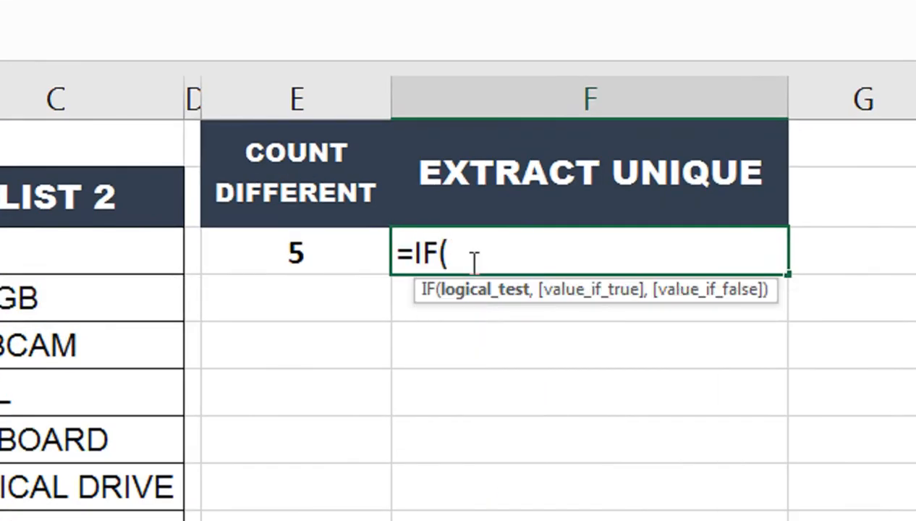
text(ROW()
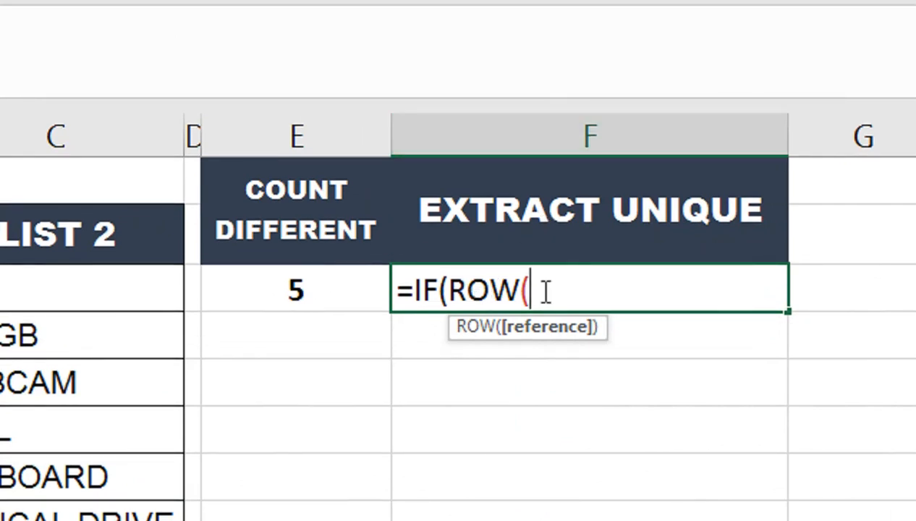
text(F)
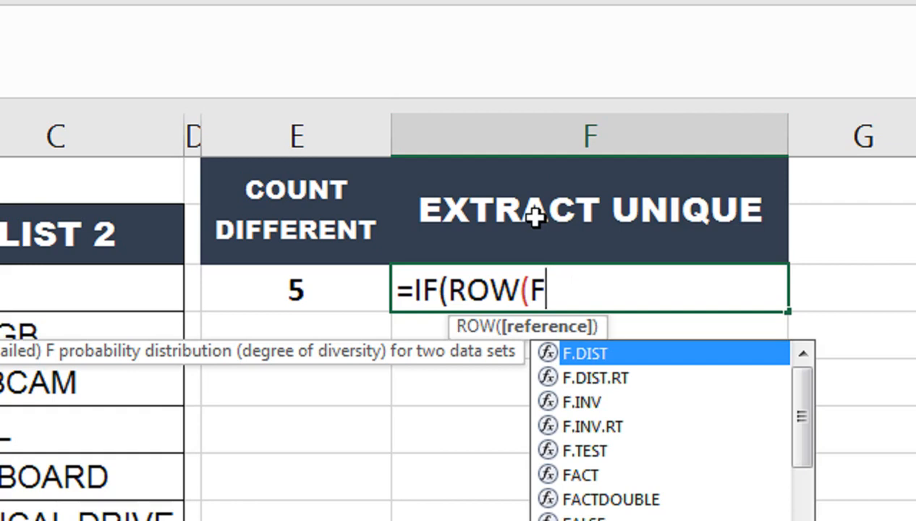
text($)
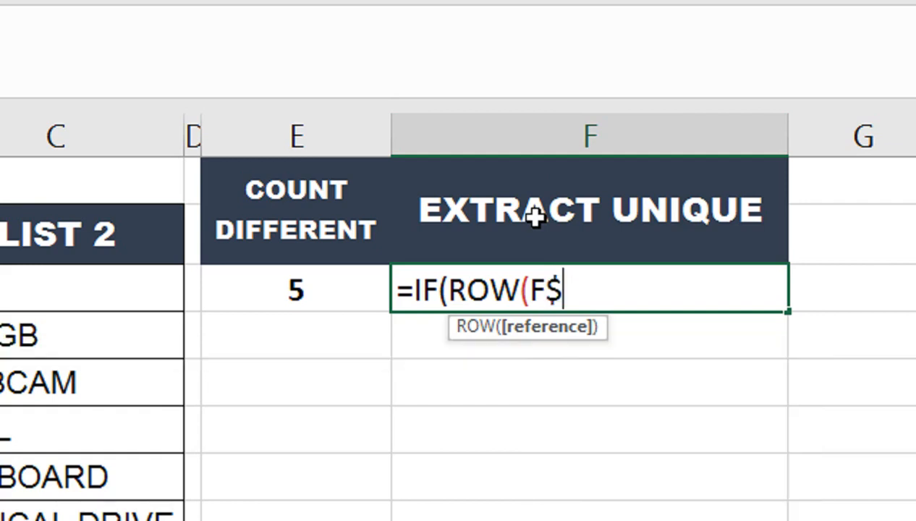
text(2:)
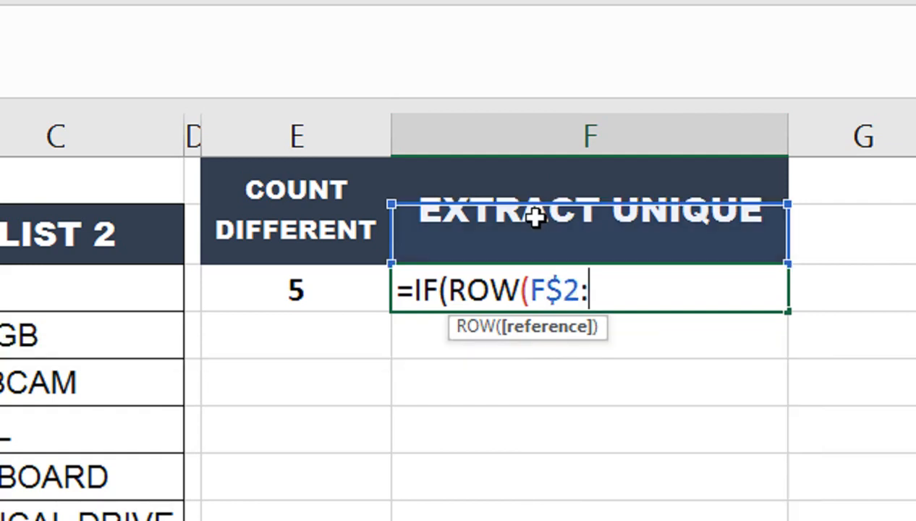
text(F2)
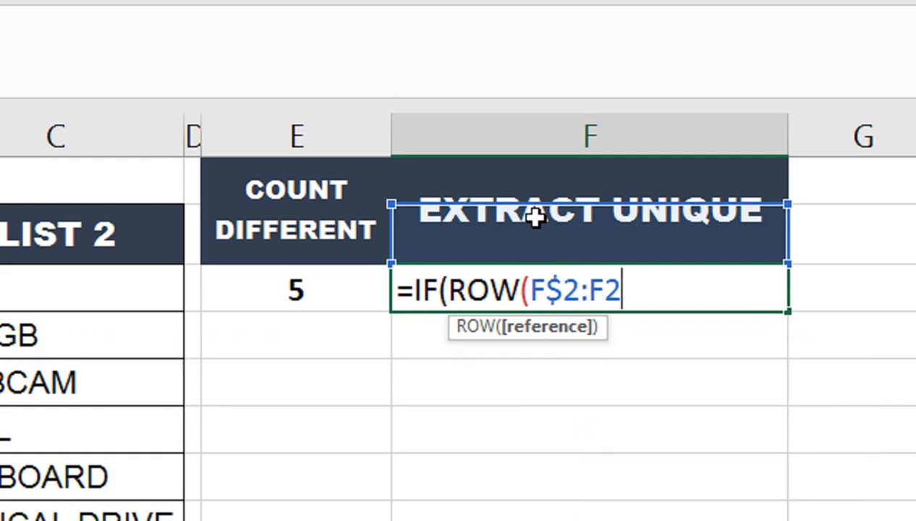
text())
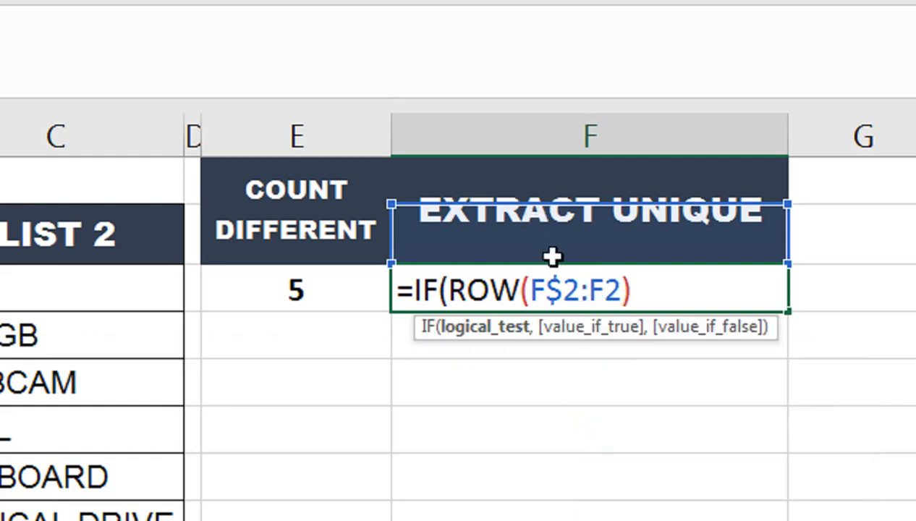
Step: Change the ROW function in the F3 formula to ROWS
click(530, 291)
click(523, 291)
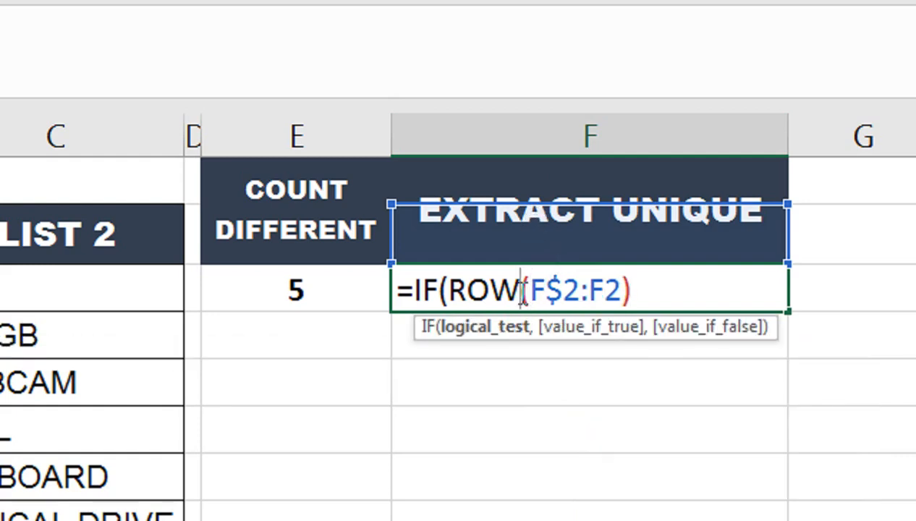
text(S)
click(649, 289)
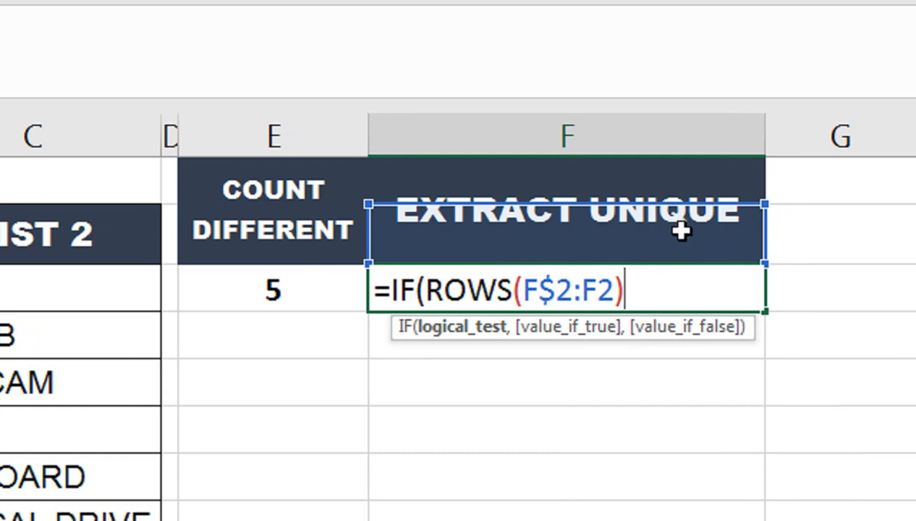
Step: Correct the range inside ROWS in the F3 formula to F$3:F3
click(576, 292)
key(BackSpace)
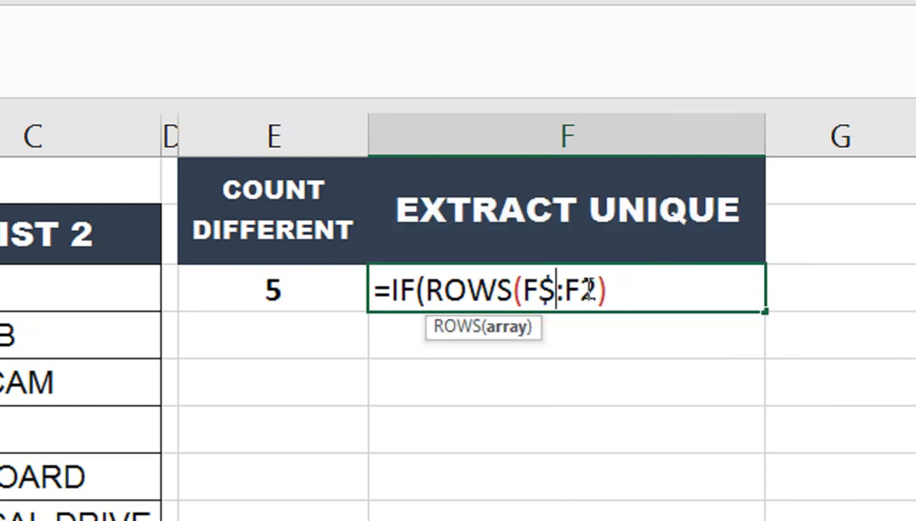
text(3)
click(619, 292)
key(BackSpace)
text(3)
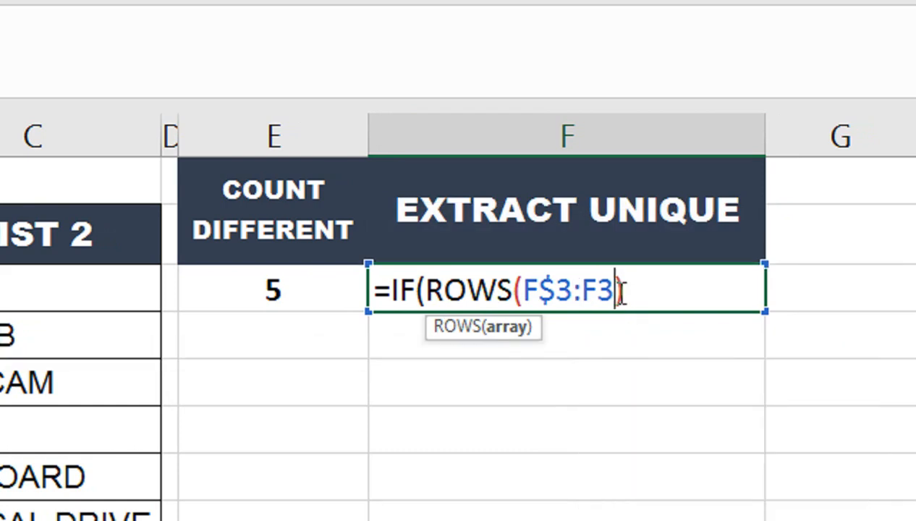
click(673, 286)
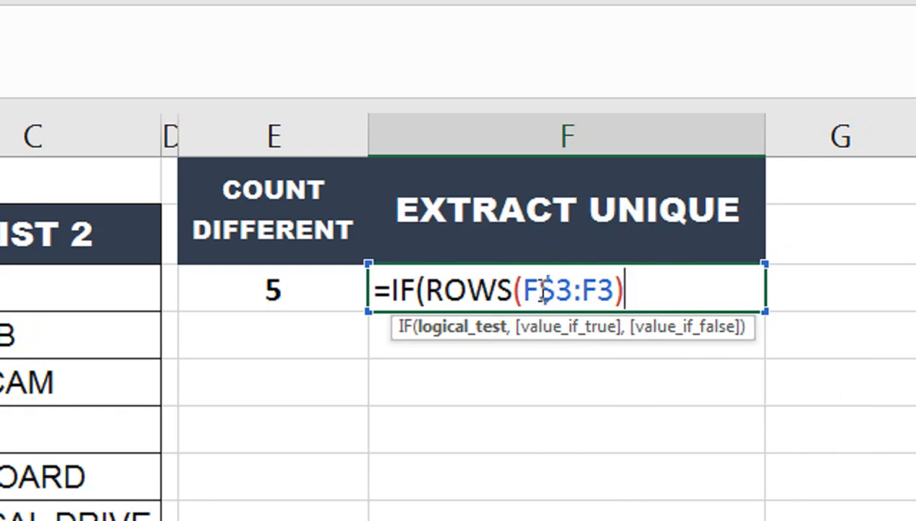
Step: Complete the F3 formula's logical test with <=E3 and add INDEX with the absolute array $C$3:$C$12
text(<=)
click(221, 287)
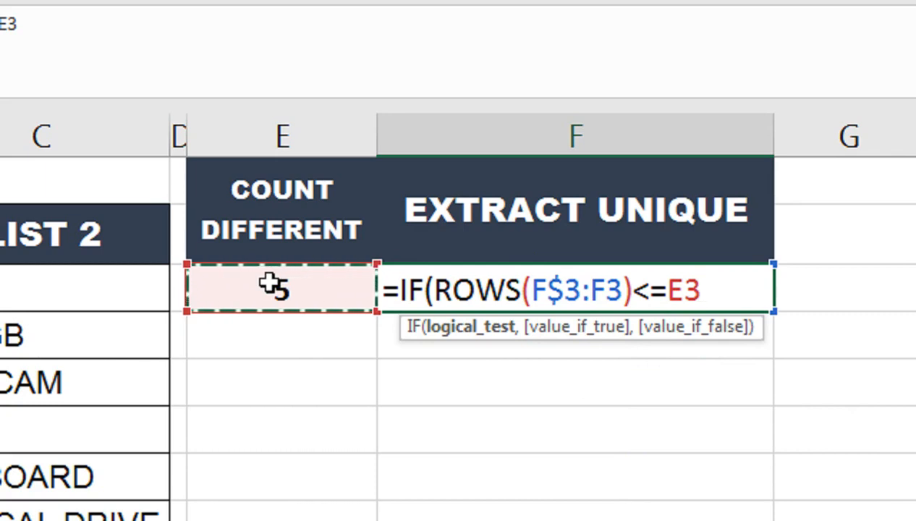
text(,IND)
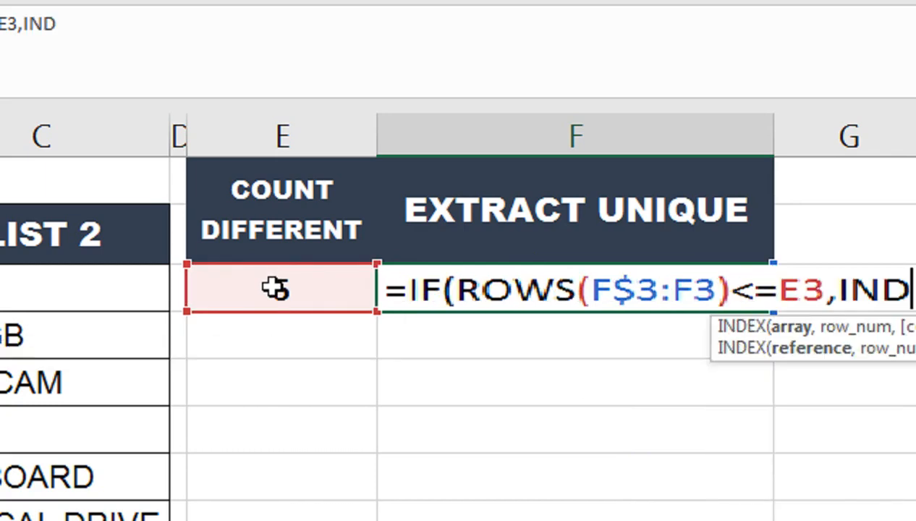
key(Tab)
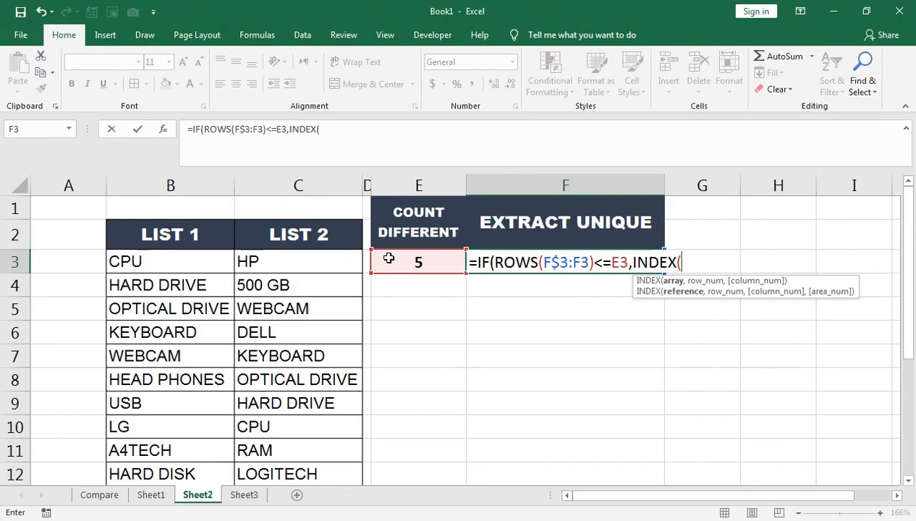
drag(356, 260, 321, 468)
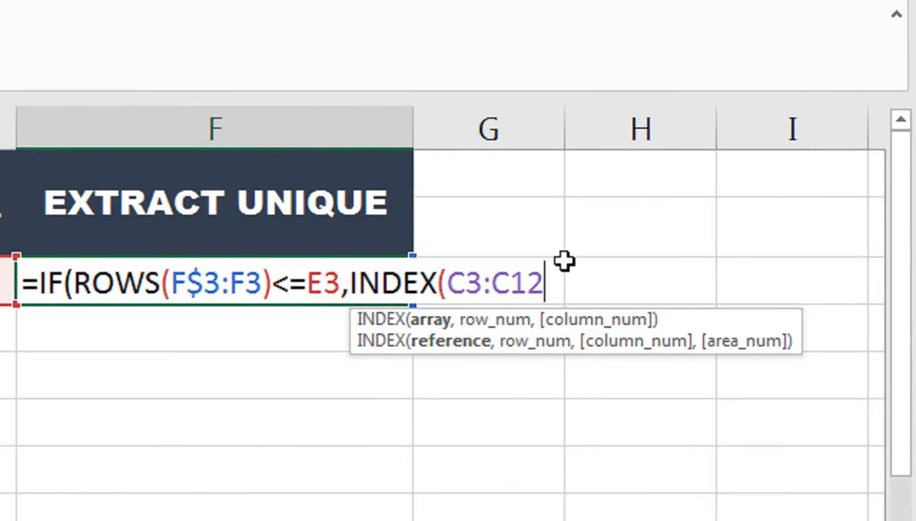
key(F4)
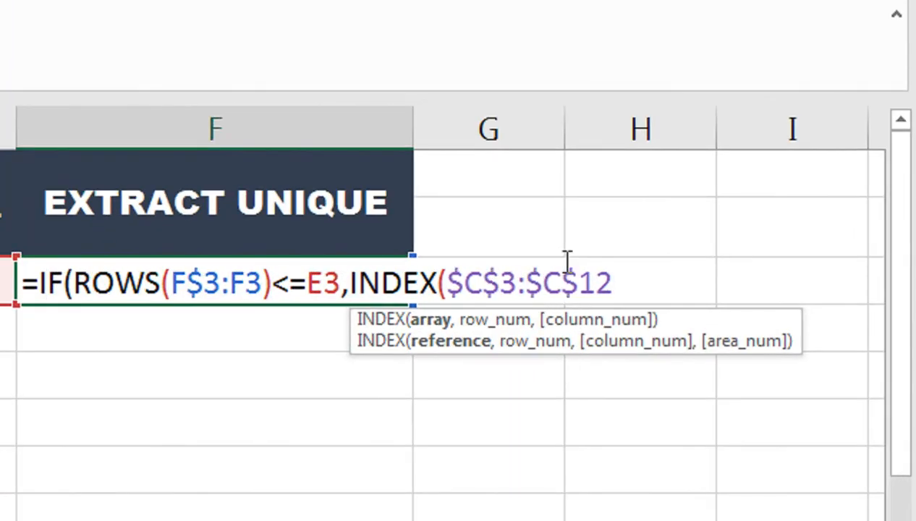
text(,)
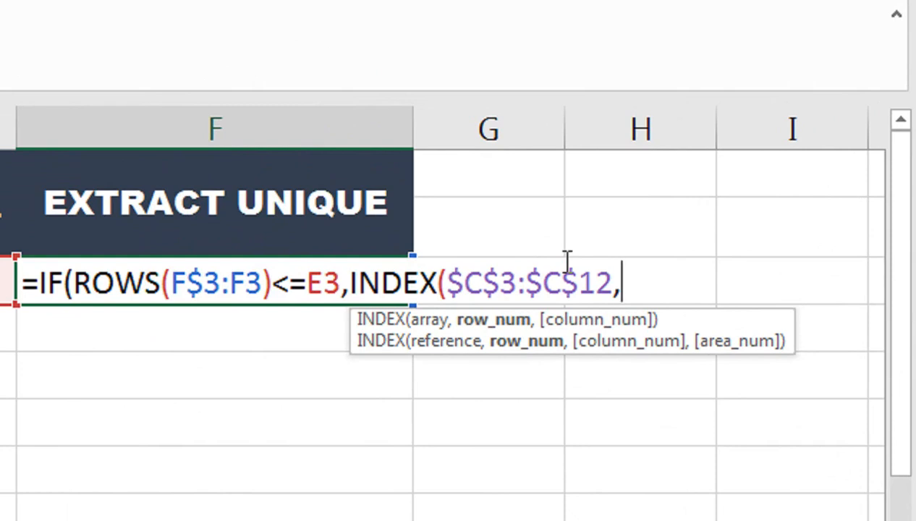
Step: Nest SMALL(IF(ISNA(MATCH( as the INDEX row number, with the absolute List 2 range $C$3:$C$12 as lookup value
text(SMALL()
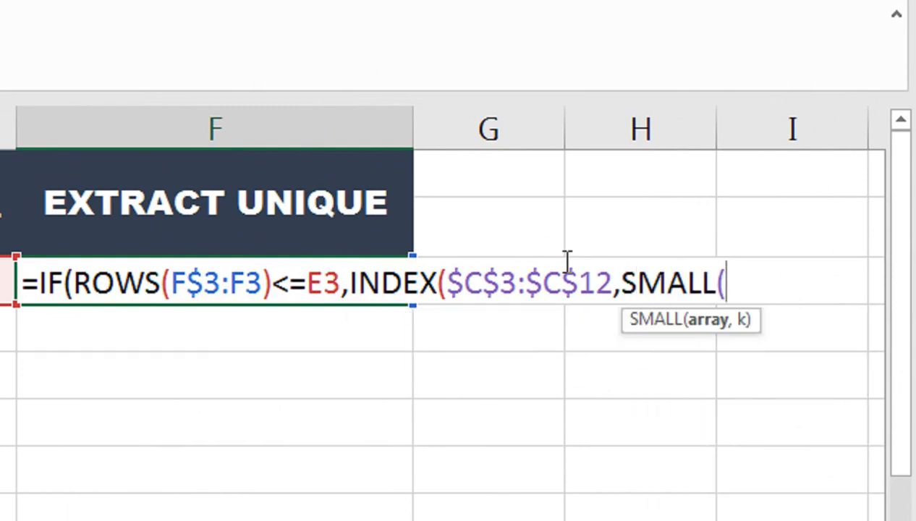
text(IF()
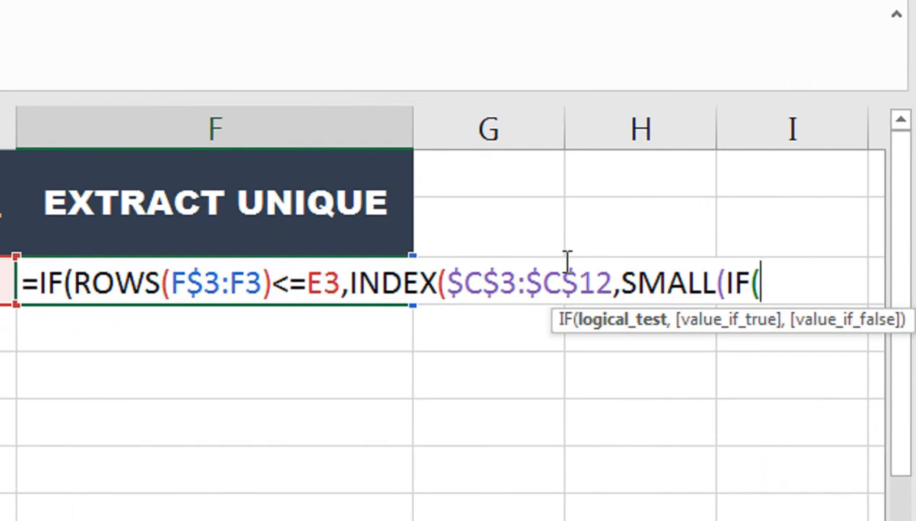
text(ISNA()
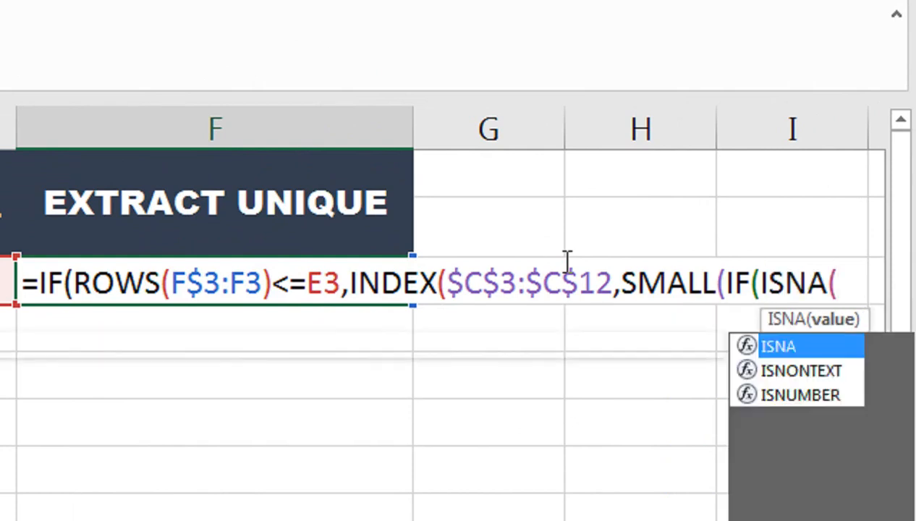
text(MATCH()
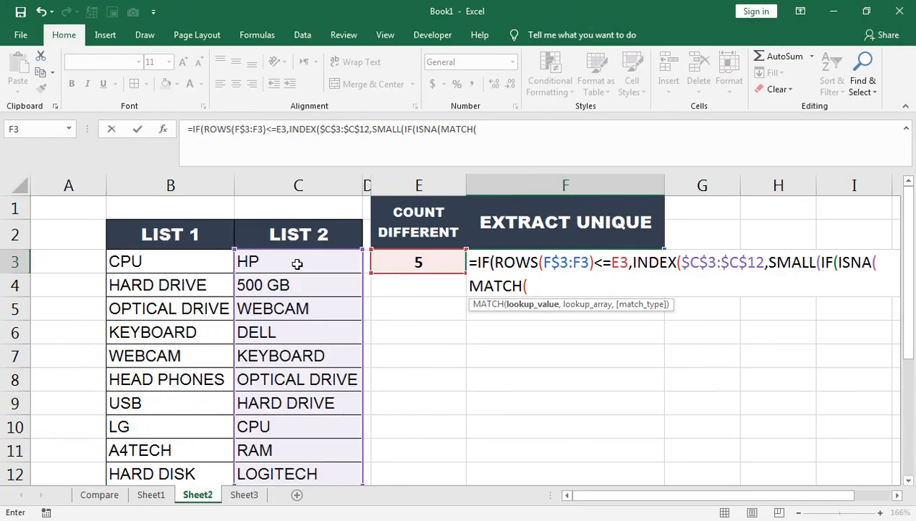
drag(293, 262, 299, 470)
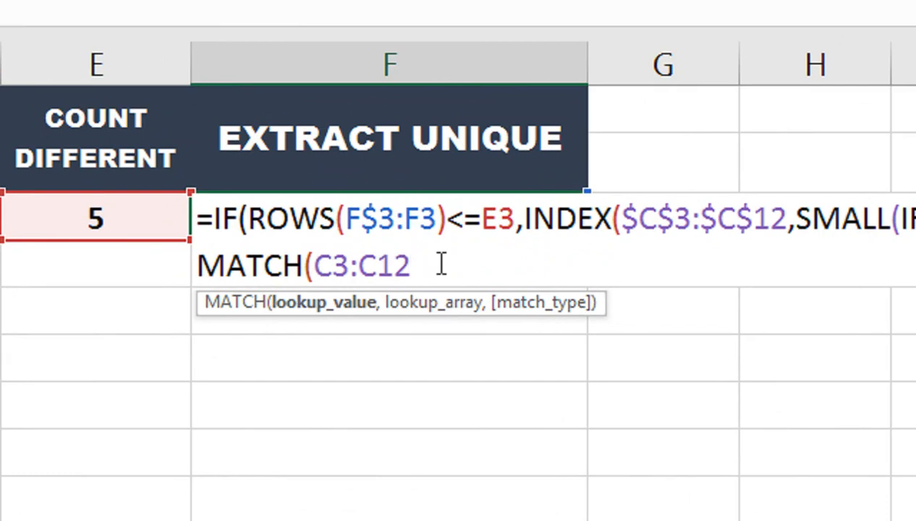
key(F4)
text(,)
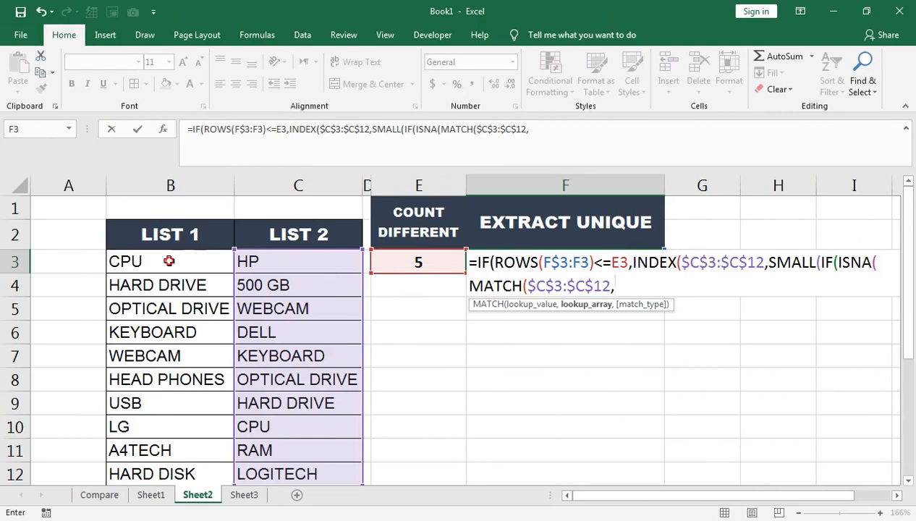
Step: Set the MATCH lookup array to $B$3:$B$12 with exact match 0, and close the MATCH and ISNA functions
drag(170, 260, 171, 469)
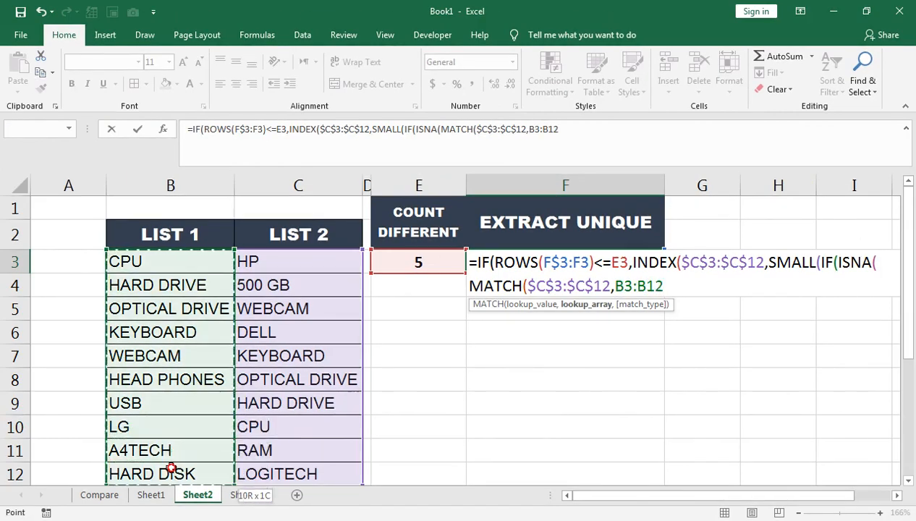
key(F4)
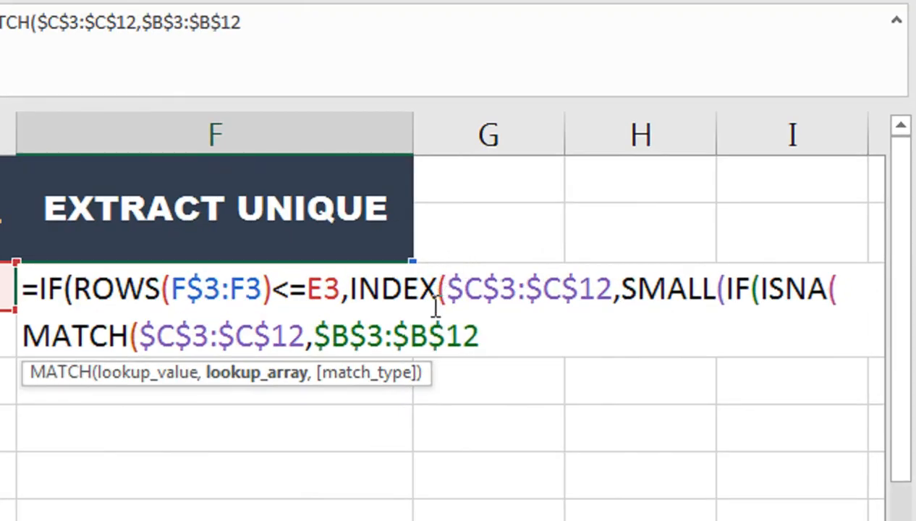
text(,)
key(Down)
key(Tab)
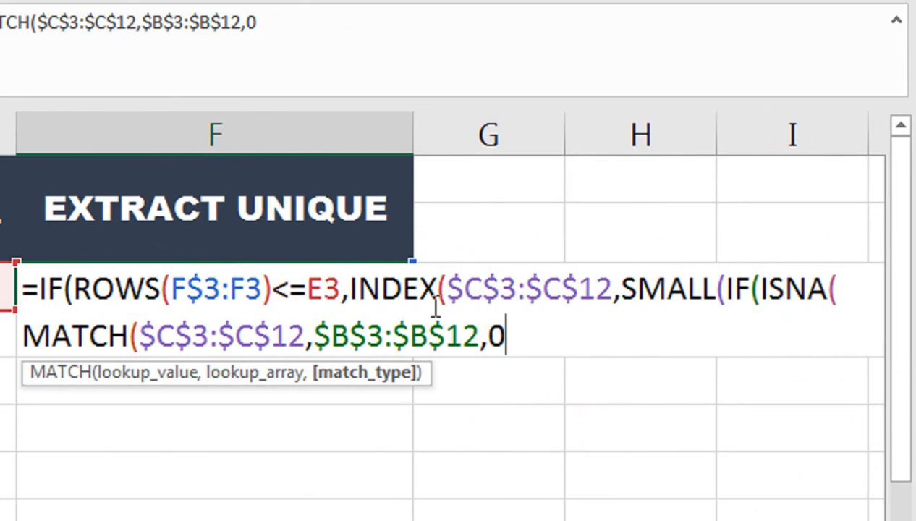
text()))
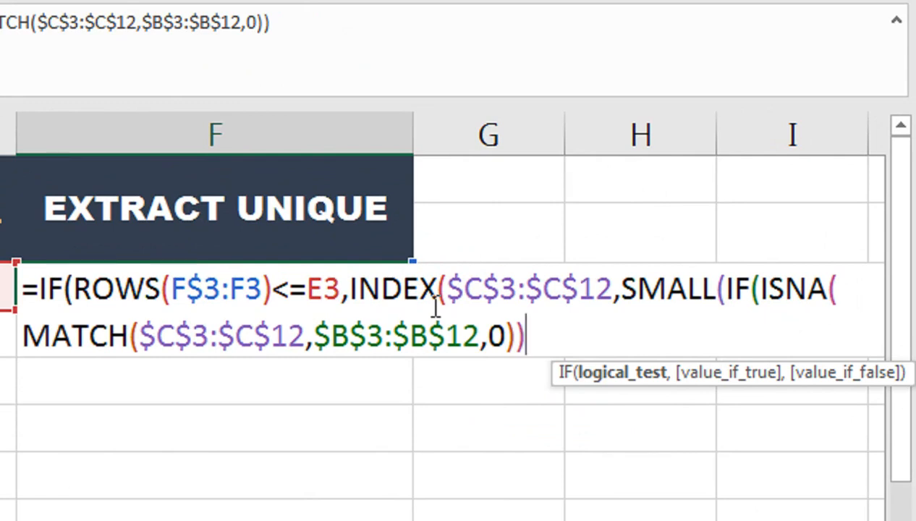
Step: Add ROW($C$3:$C$12) with a trailing minus sign as the inner IF's value if true in the F3 formula
text(,R)
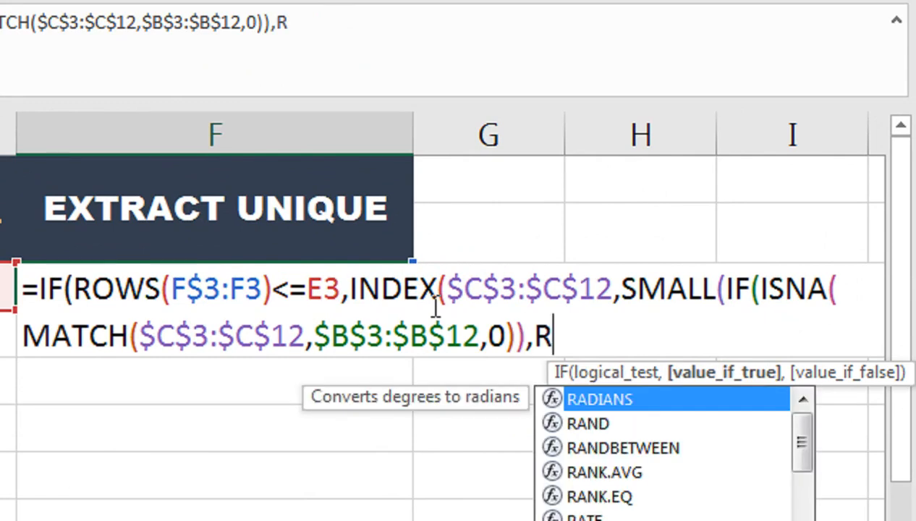
text(OW)
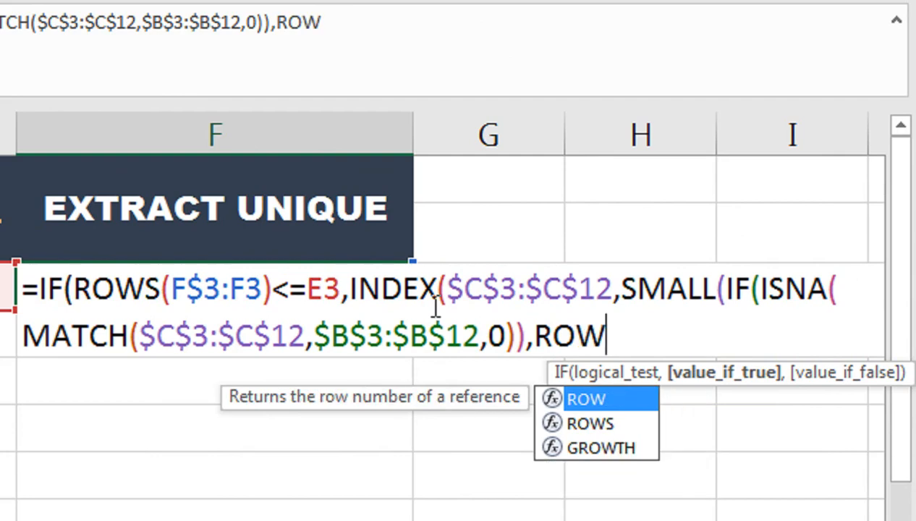
text(()
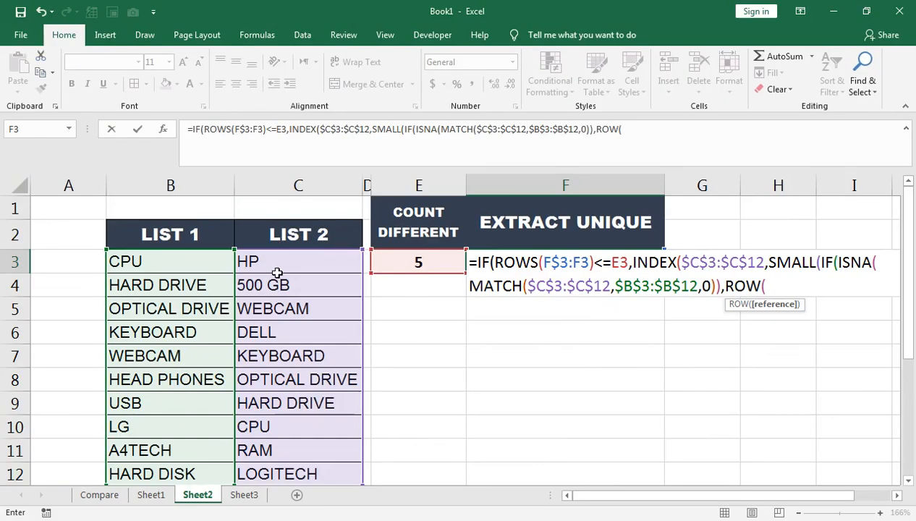
click(278, 280)
click(281, 264)
drag(282, 263, 280, 467)
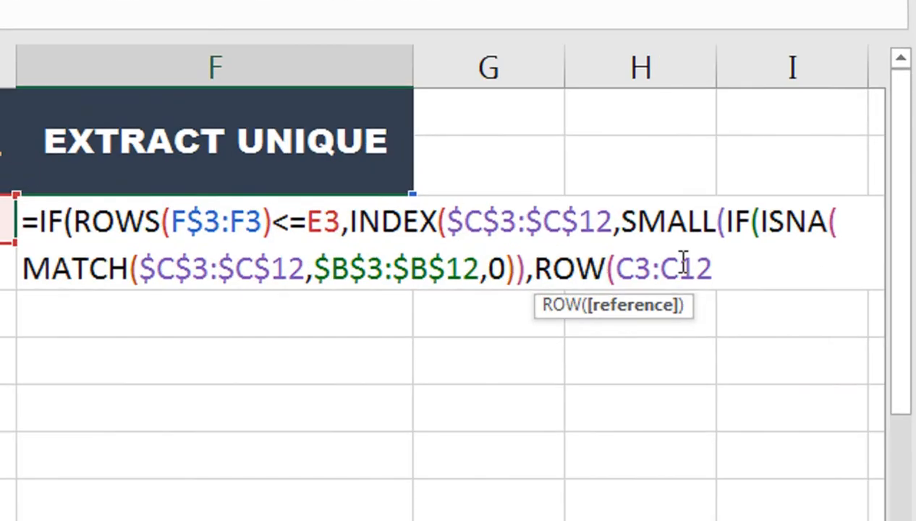
key(F4)
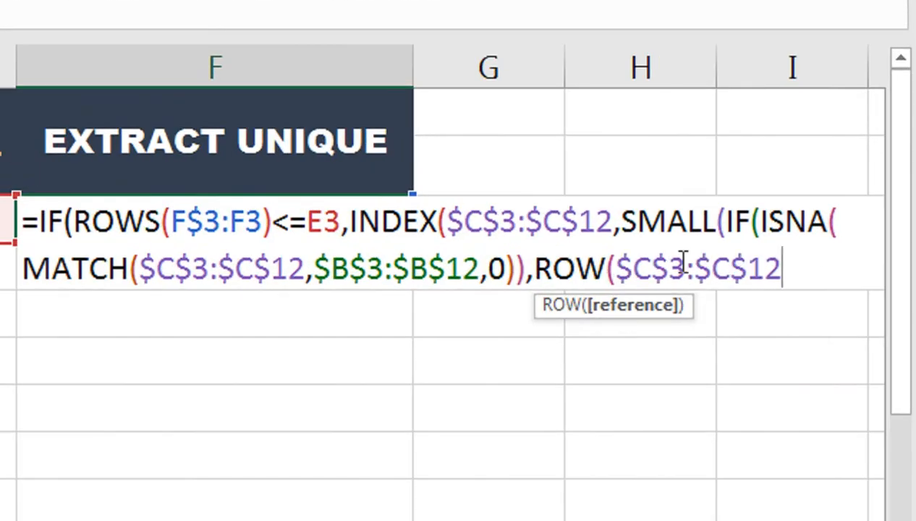
text()-)
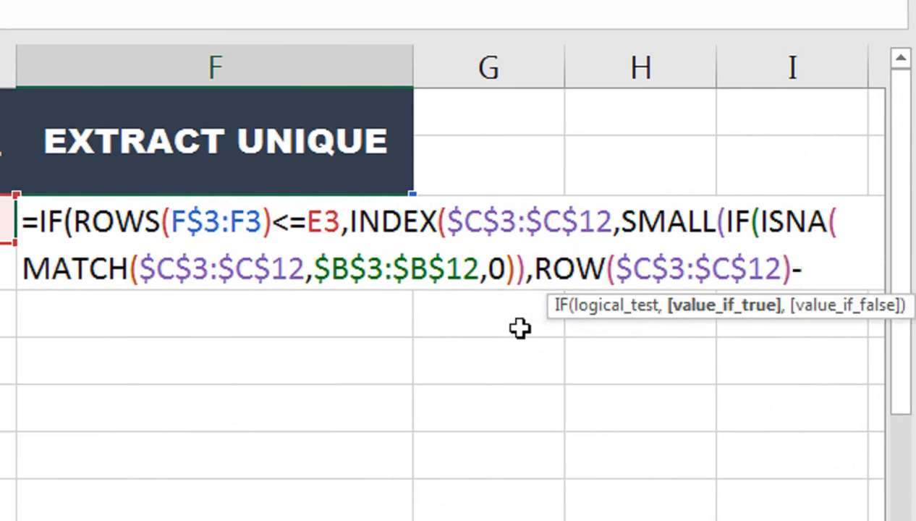
Step: Subtract ROW($C$3), add 1, and close the inner IF to move on to SMALL's second argument
text(ROW()
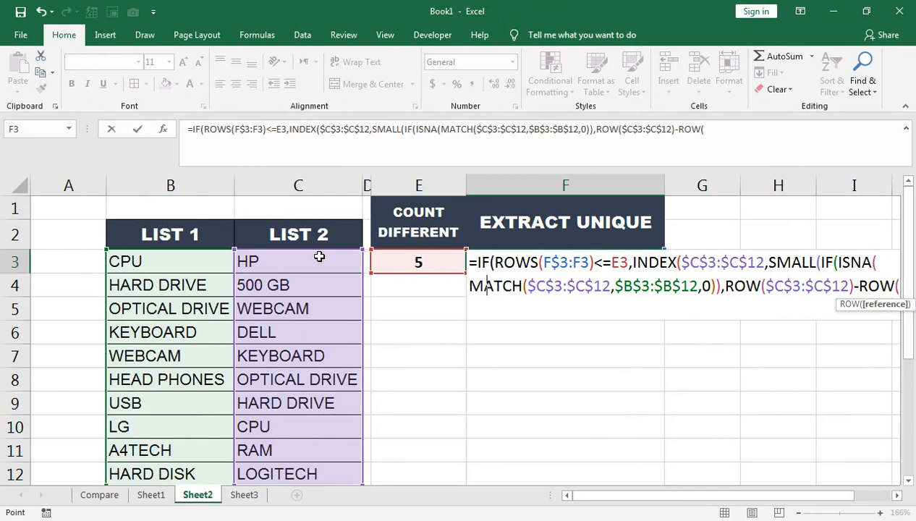
click(305, 261)
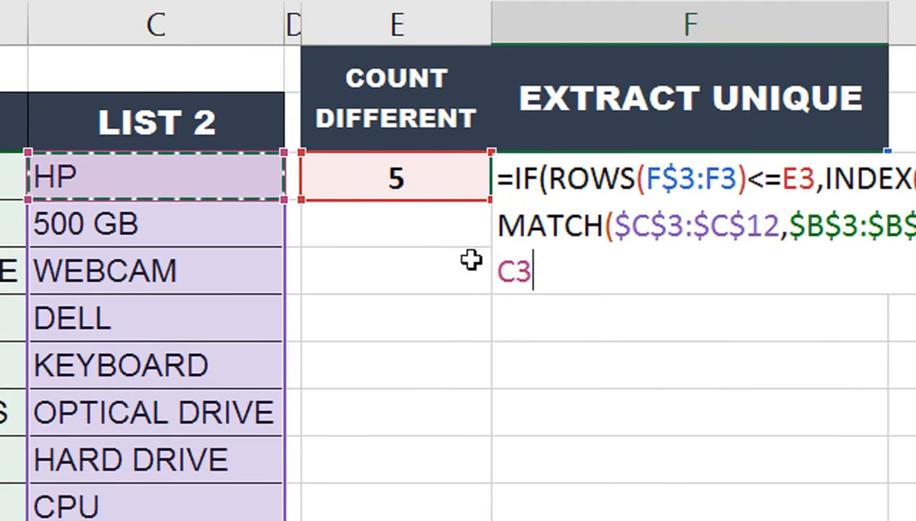
key(F4)
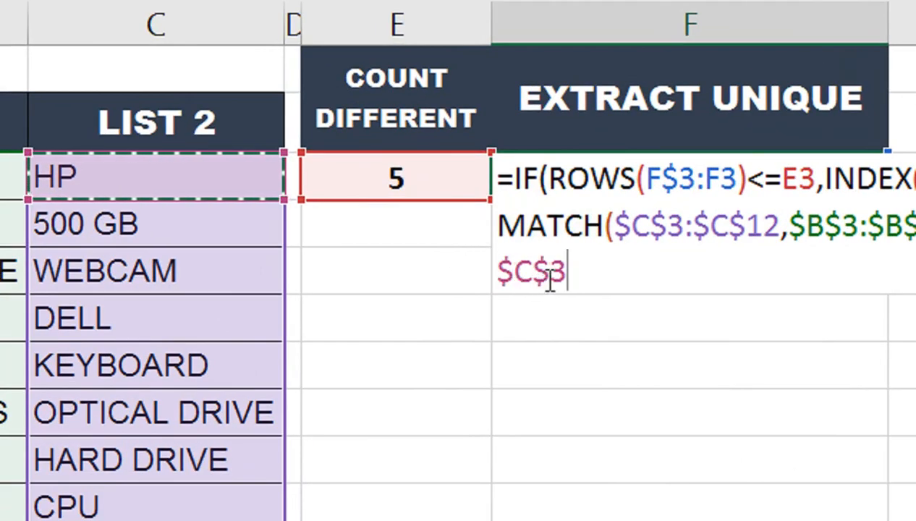
text())
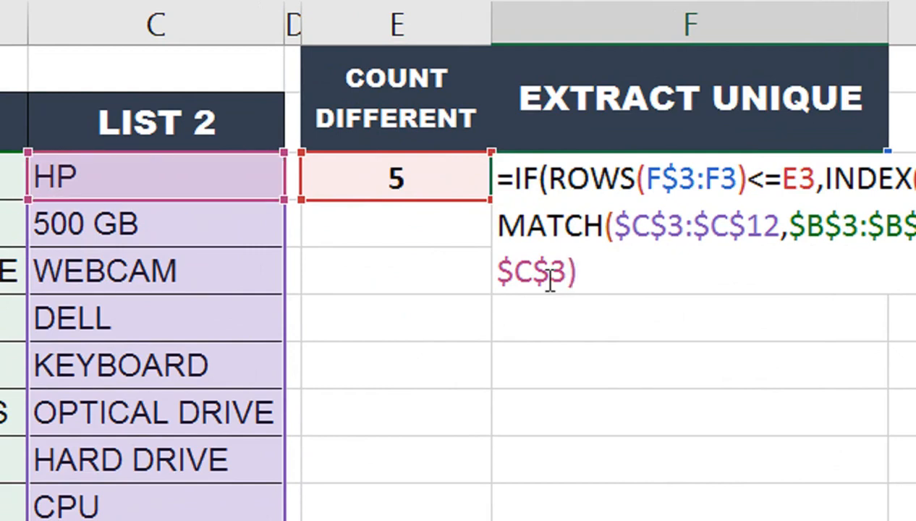
text(+1)
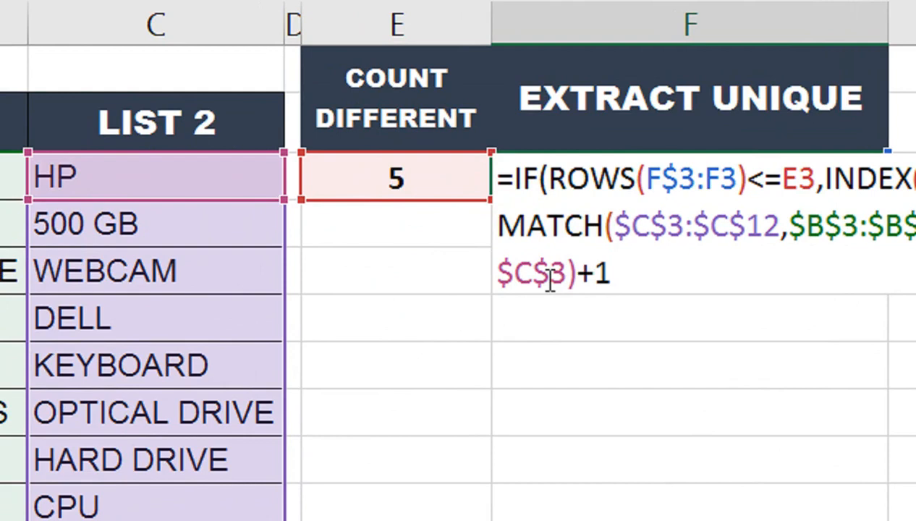
text(),)
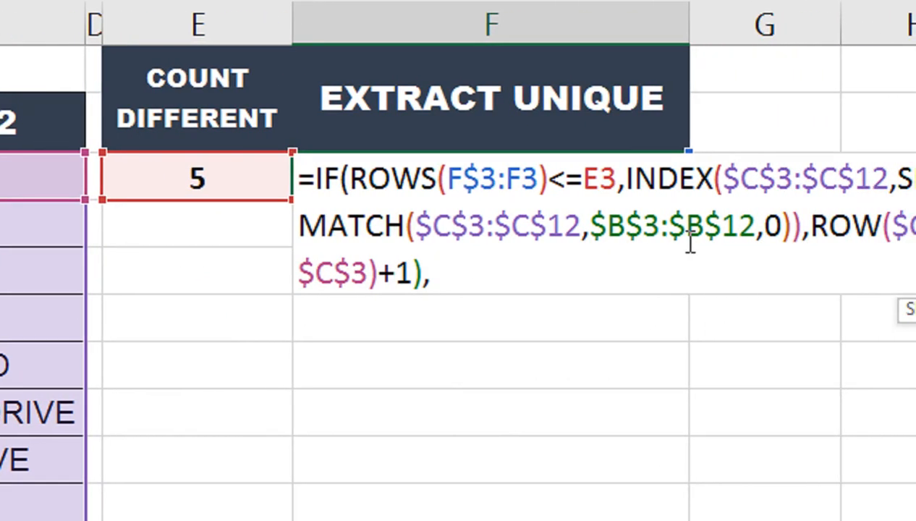
Step: Enter ROWS(F$3:F3) as SMALL's k argument, reusing the range from the first ROWS function
text(ROW()
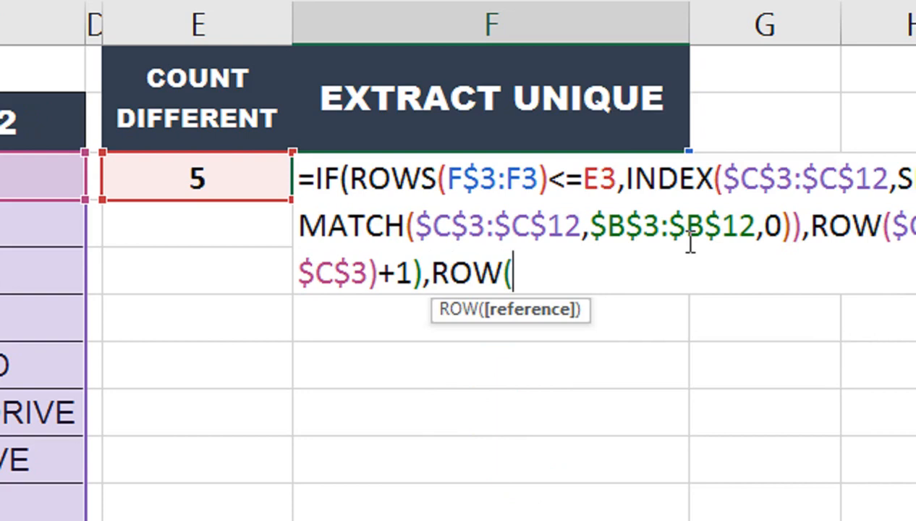
text(S)
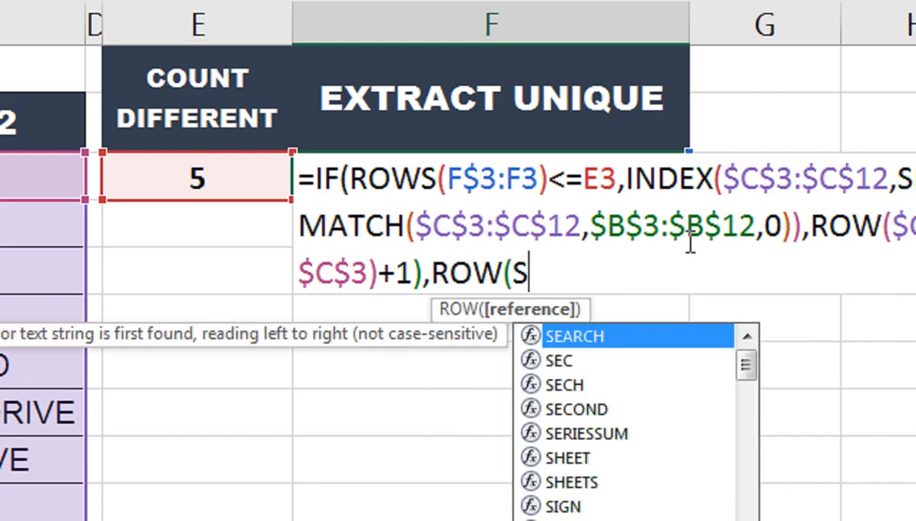
key(BackSpace)
key(BackSpace)
text(S()
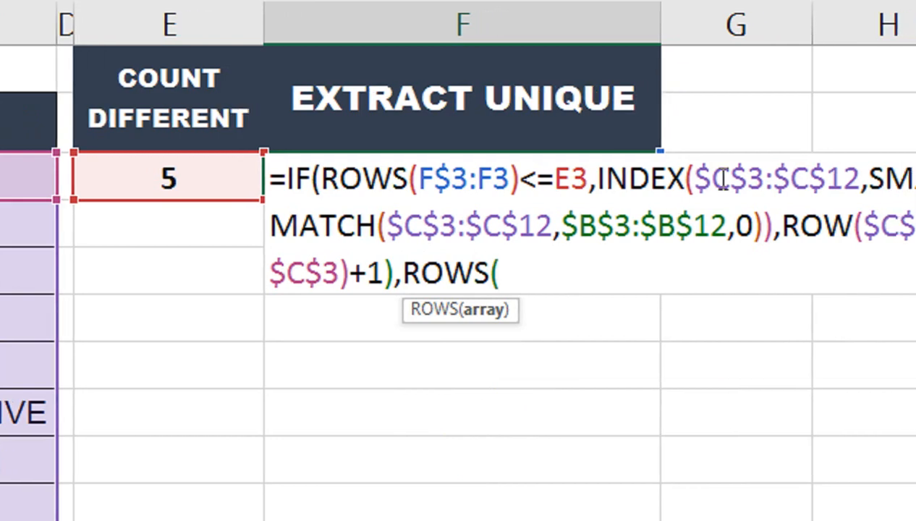
drag(506, 178, 414, 174)
text(C)
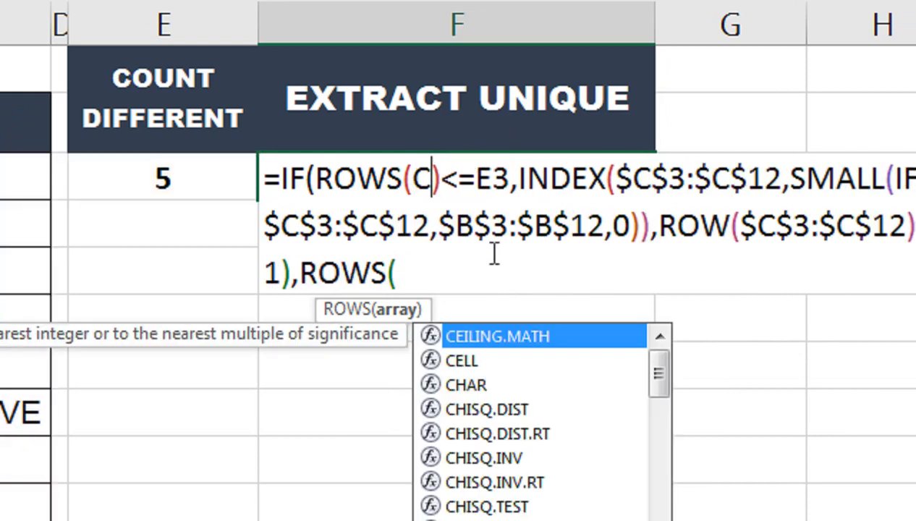
text(Z)
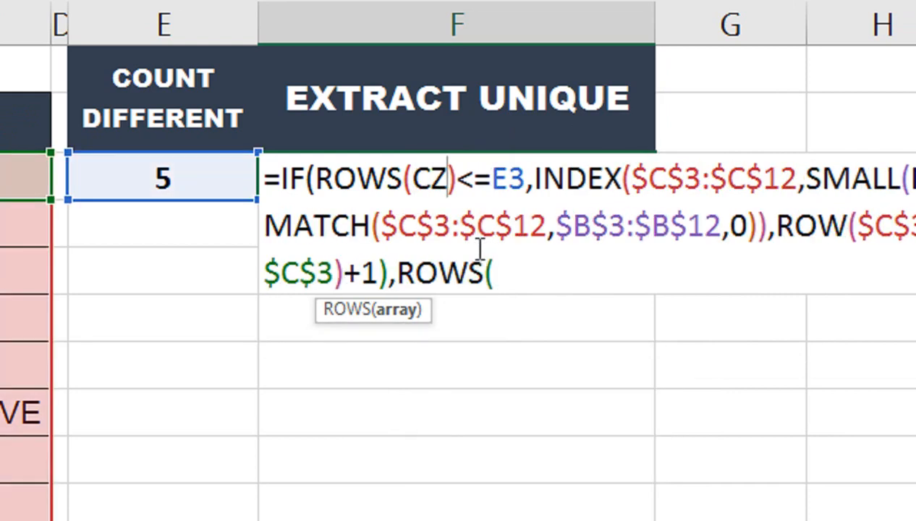
key(ctrl+z)
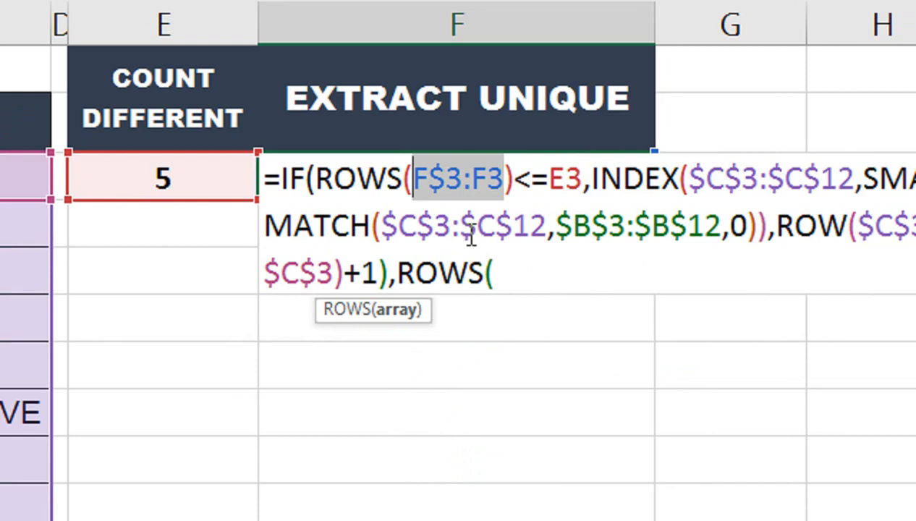
click(496, 268)
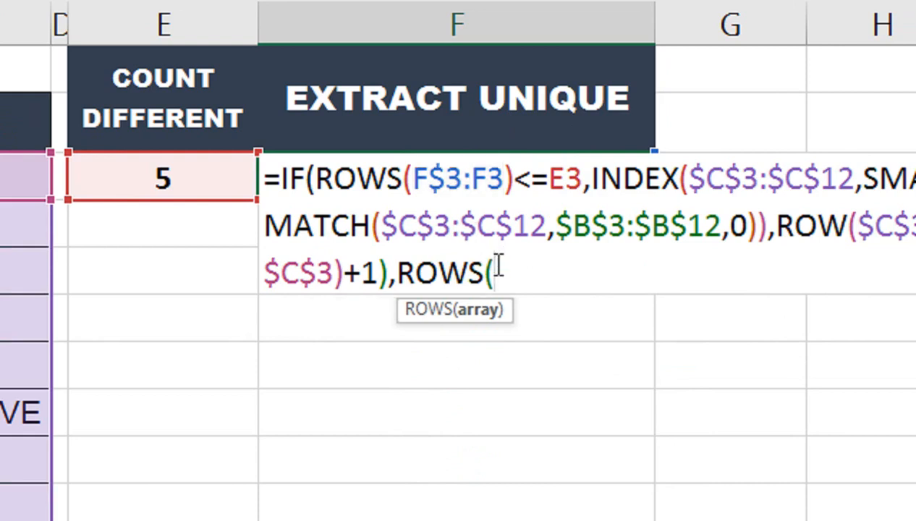
key(ctrl+v)
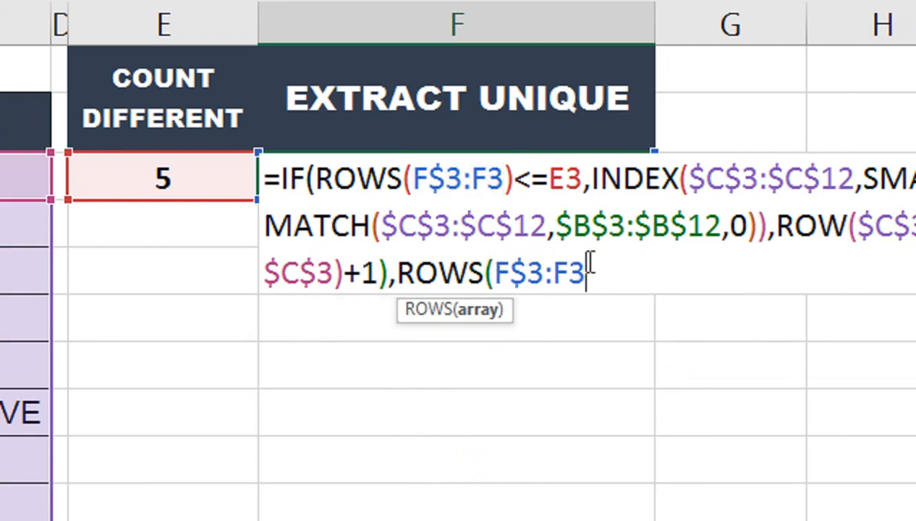
text())
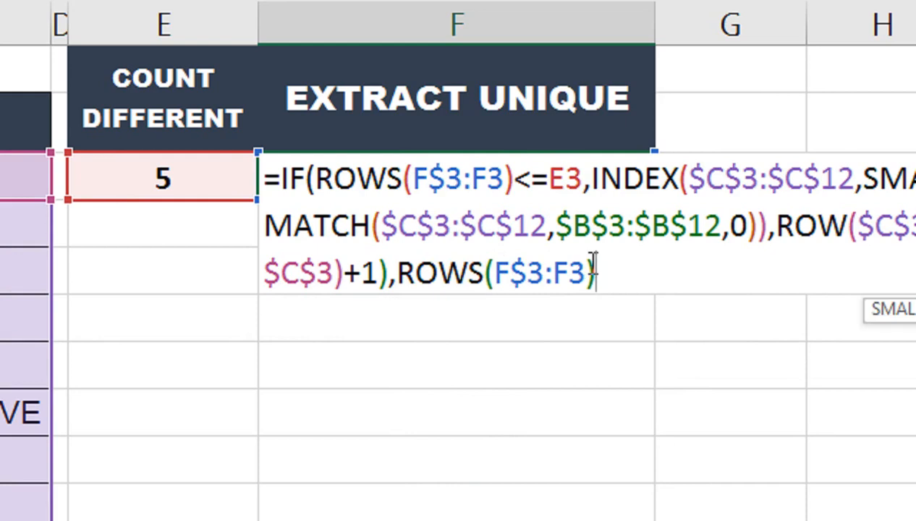
Step: Close SMALL and INDEX, set the outer IF's value if false to "", and commit F3 as an array formula
text())
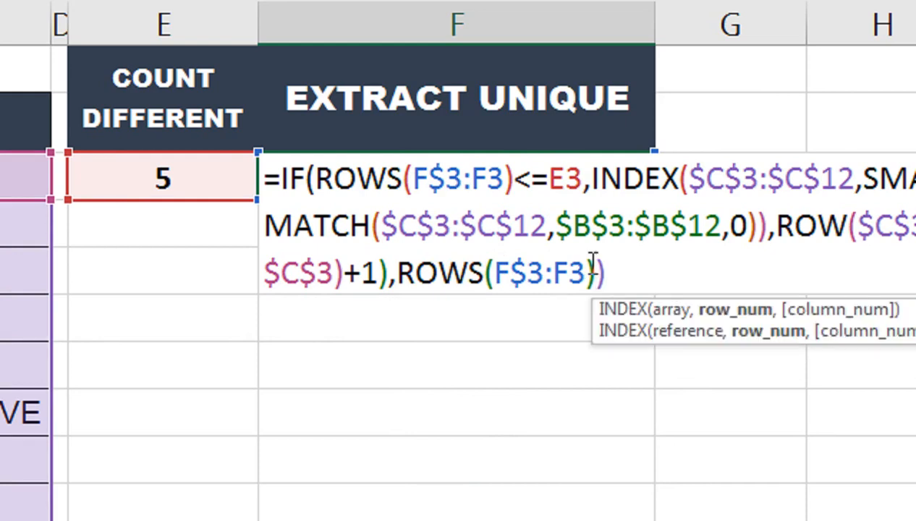
text())
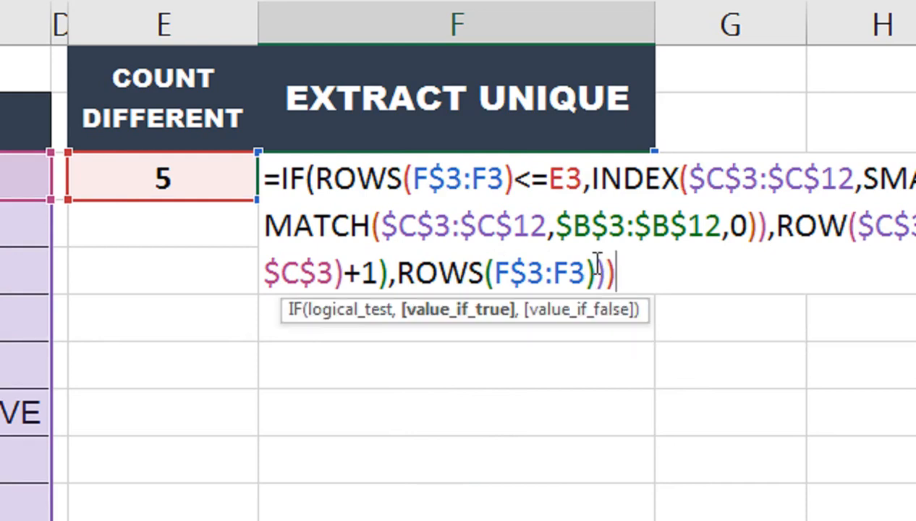
text(,)
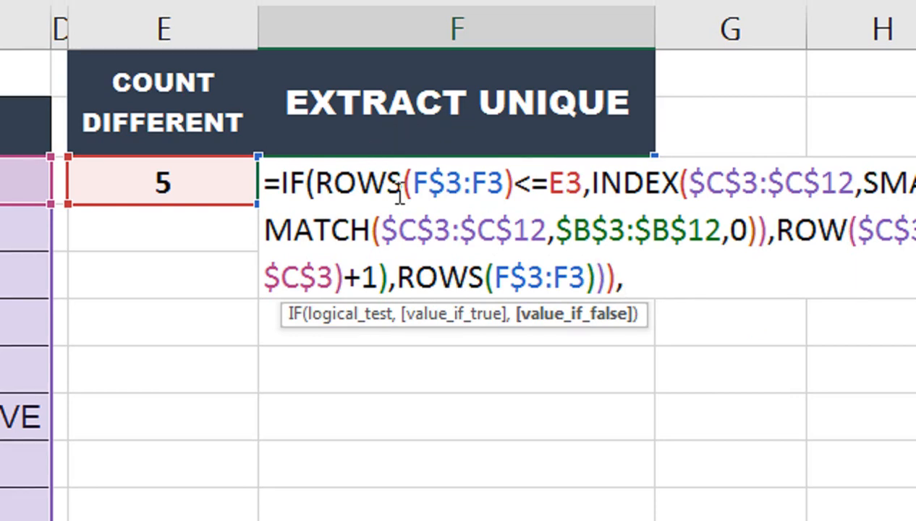
text(""))
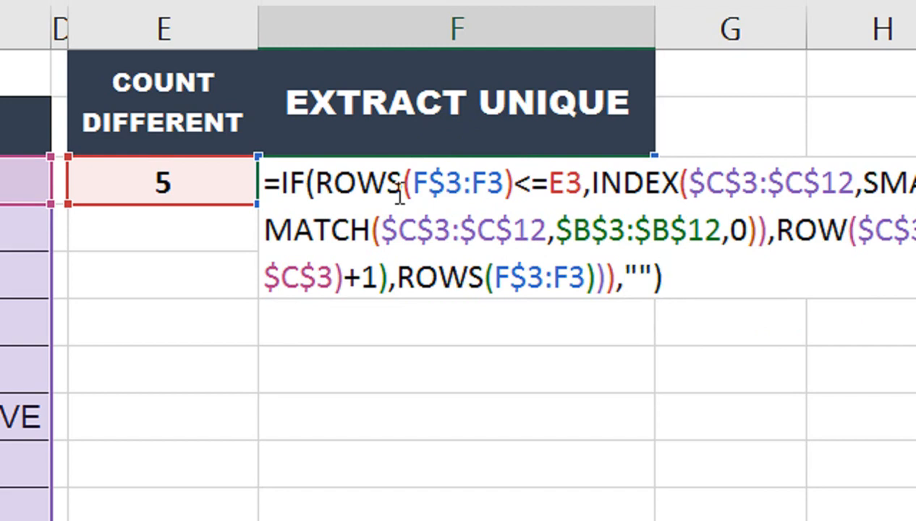
key(ctrl+shift+Return)
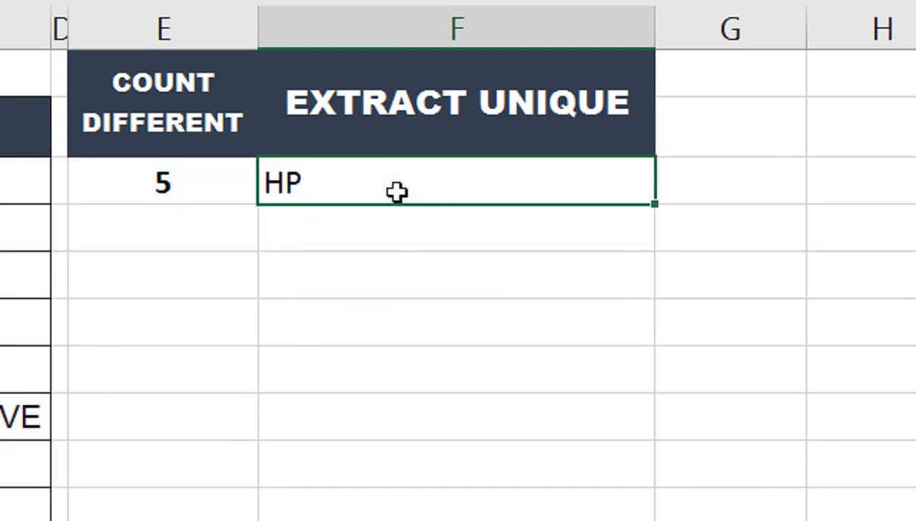
drag(657, 240, 647, 237)
click(628, 192)
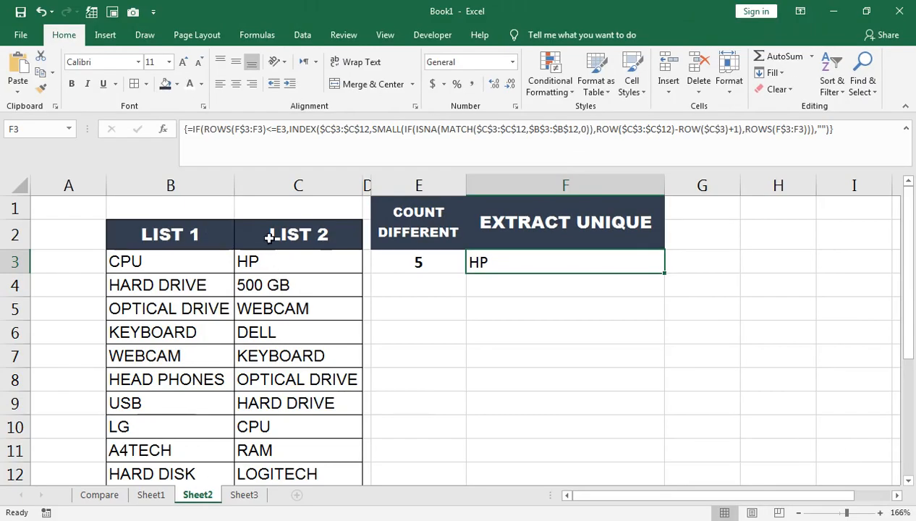
drag(655, 208, 655, 210)
drag(665, 276, 637, 448)
Step: Change the reference E3 to E$3 in the F3 array formula and fill the formula down to F10
click(506, 267)
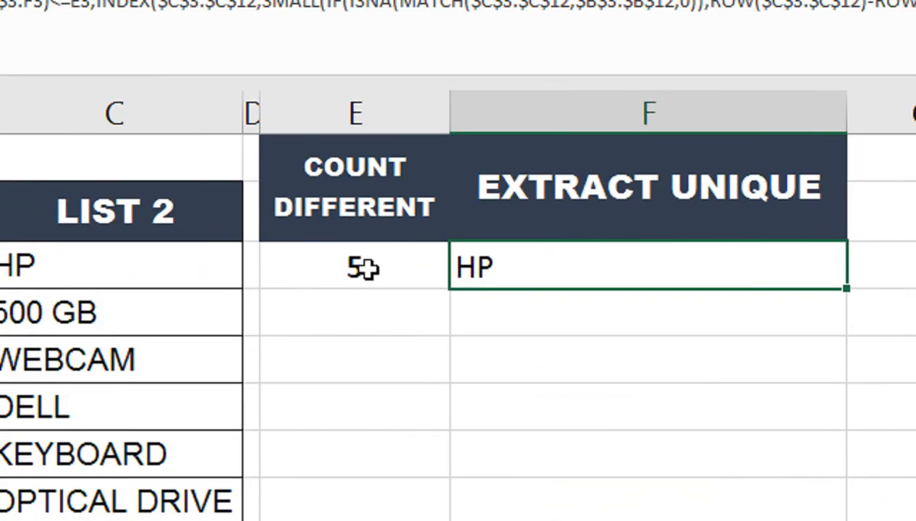
double_click(487, 262)
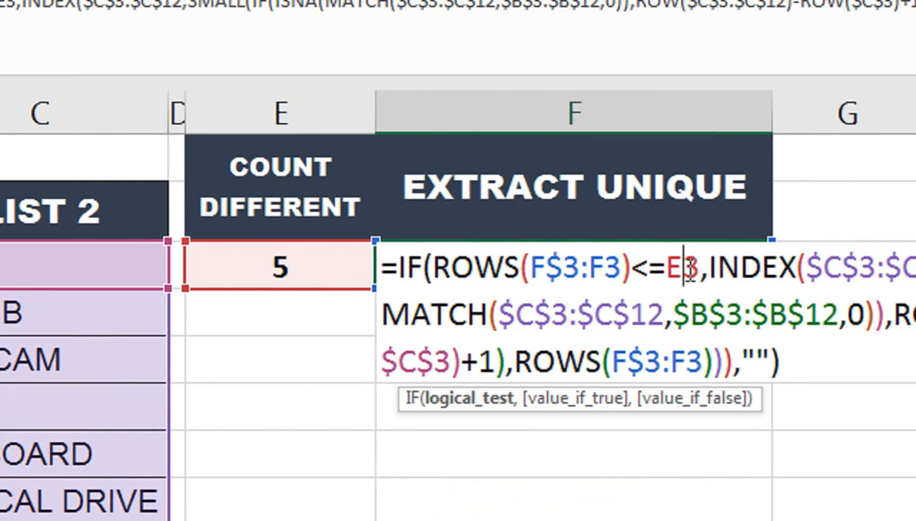
click(685, 269)
text($)
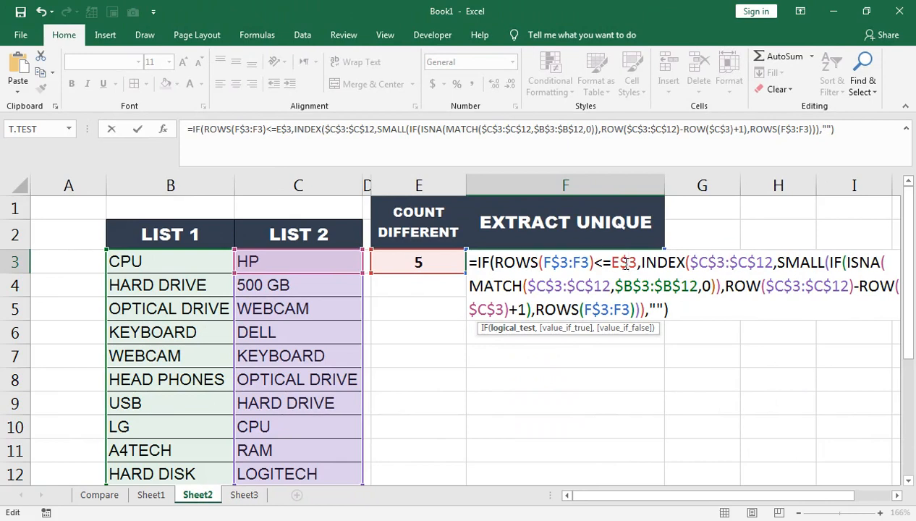
key(ctrl+Return)
key(ctrl+shift+Return)
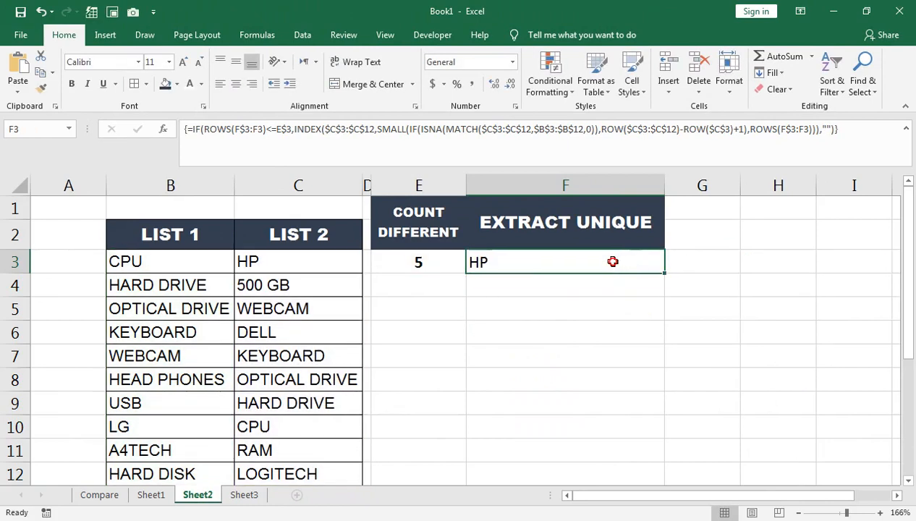
drag(664, 274, 678, 434)
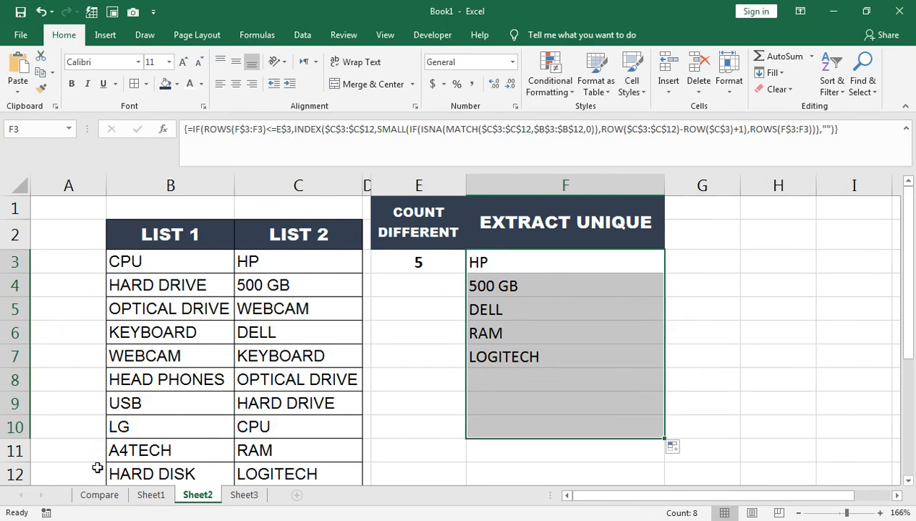
Step: Review the formulas in E5, F5, G5 and H5 on the Compare sheet, and the extraction formula in F3 on Sheet2
click(96, 497)
click(366, 282)
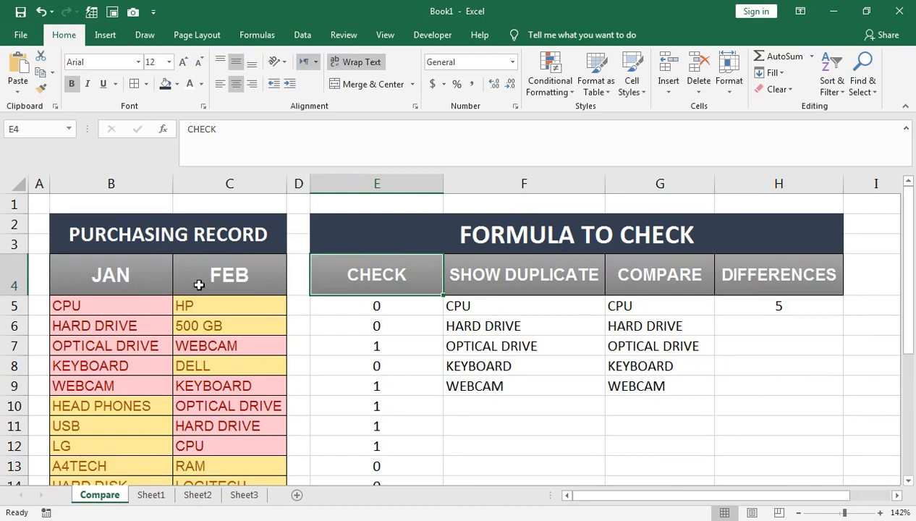
click(369, 304)
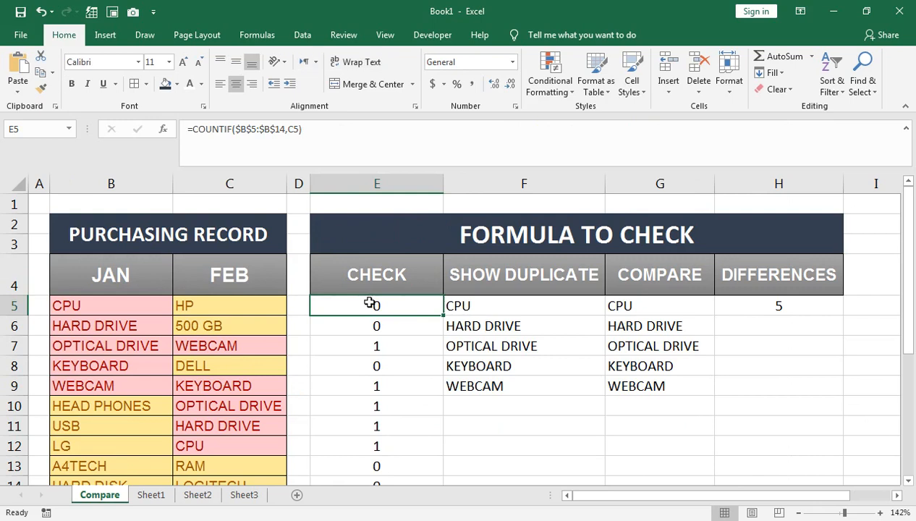
click(499, 311)
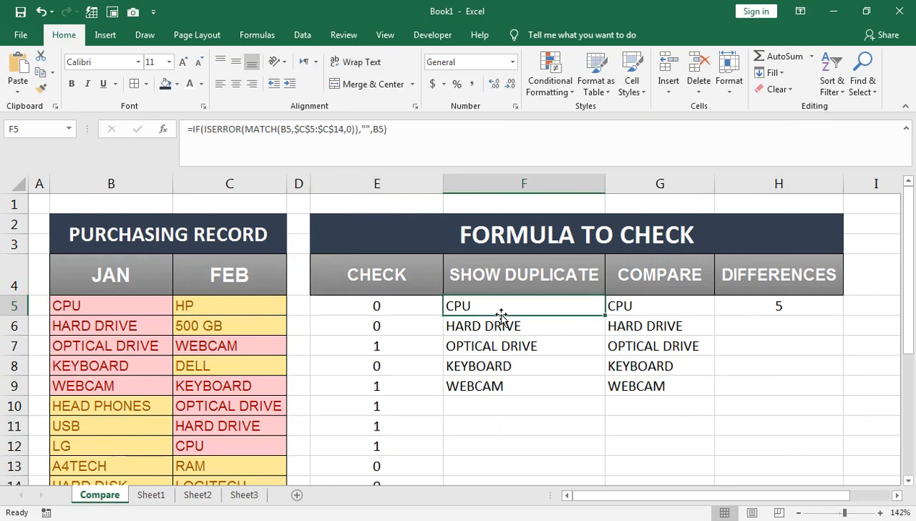
click(644, 310)
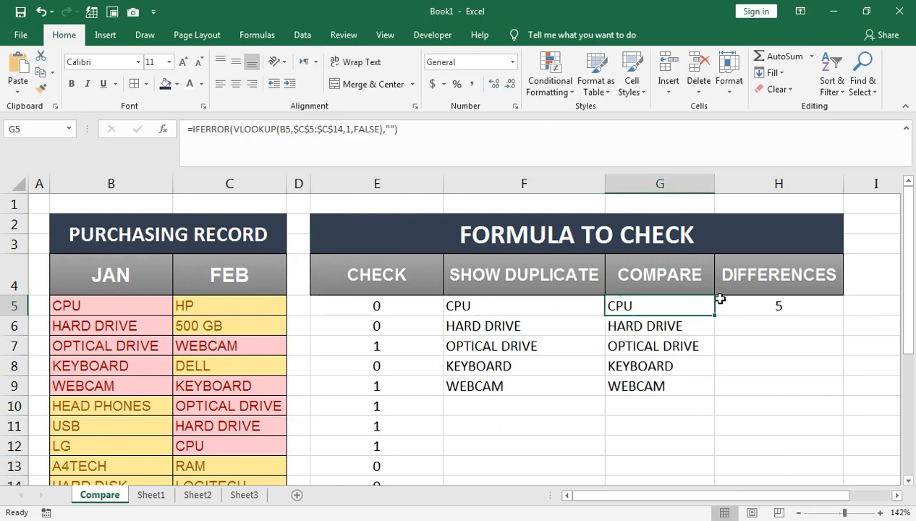
click(765, 305)
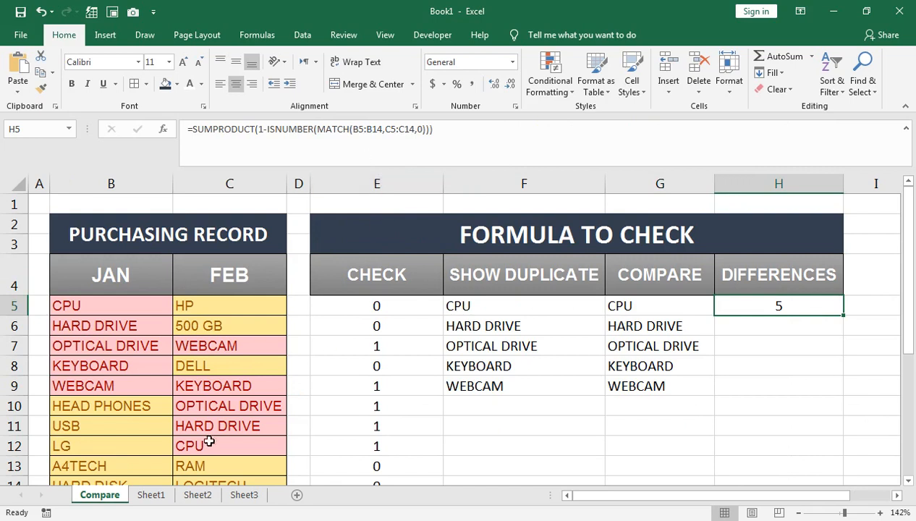
click(197, 495)
click(479, 262)
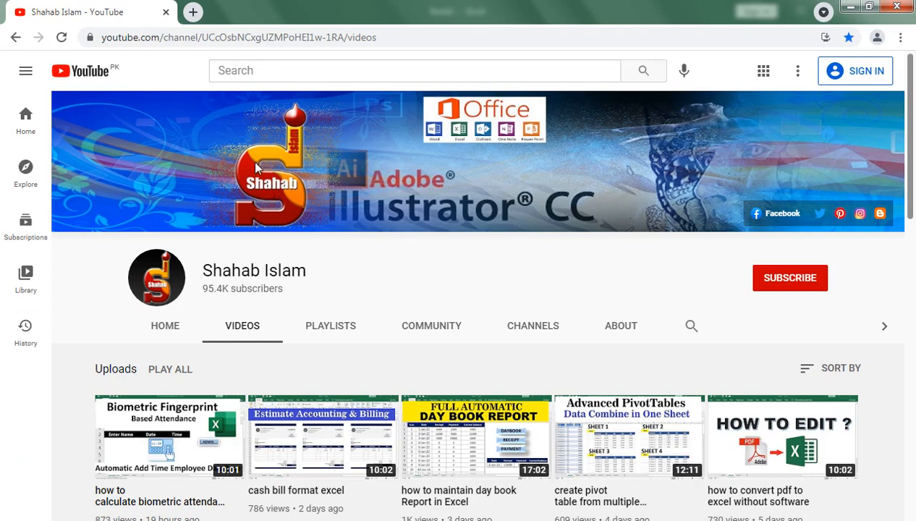
scroll(229, 258, down, 1)
scroll(229, 262, down, 1)
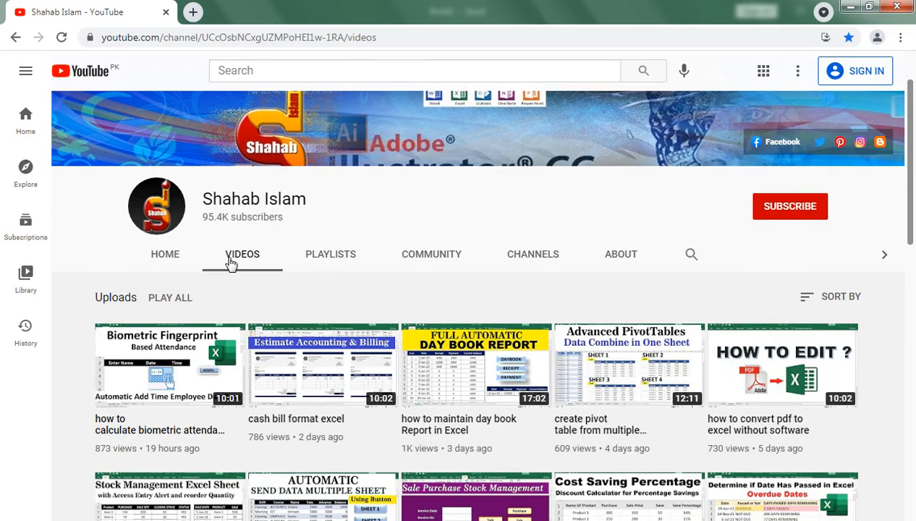